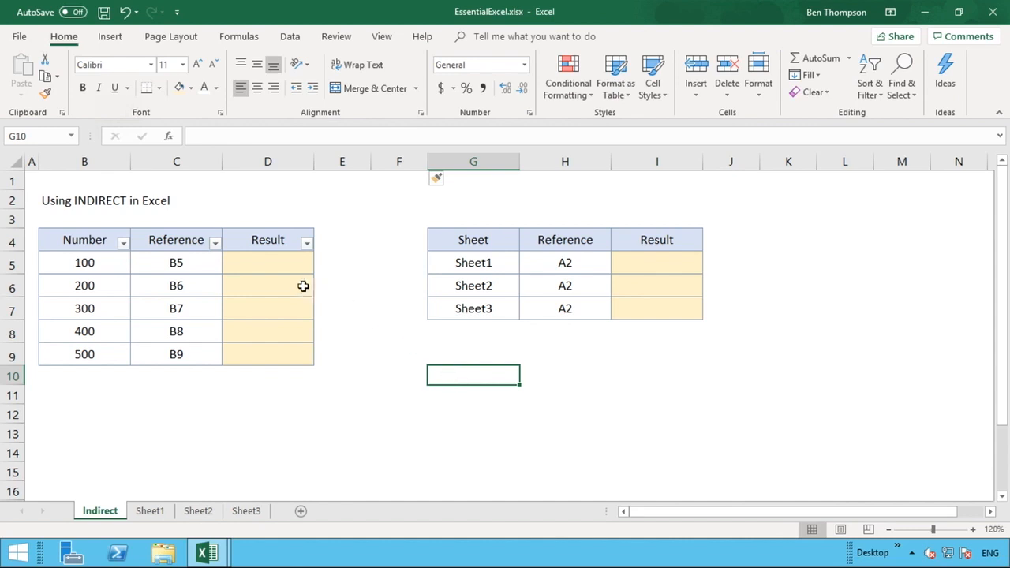
{"action": "left_click", "coordinate": [274, 273]}
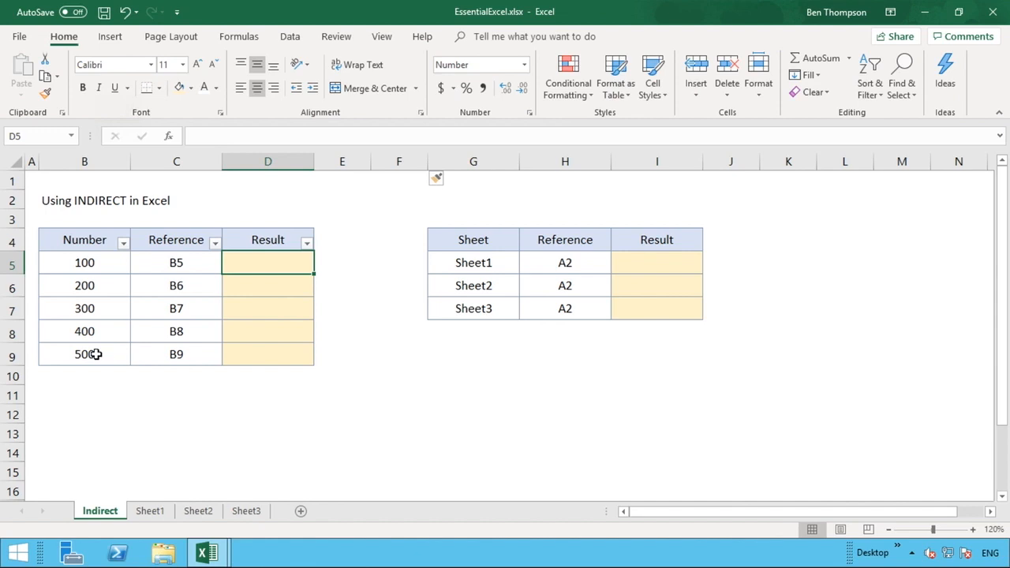
{"action": "left_click", "coordinate": [198, 265]}
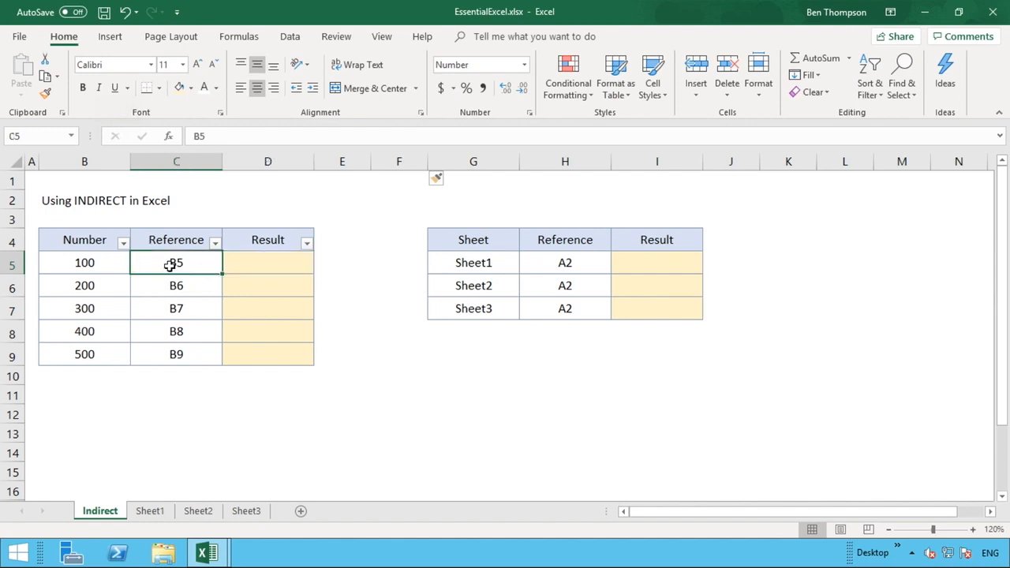
{"action": "left_click", "coordinate": [110, 264]}
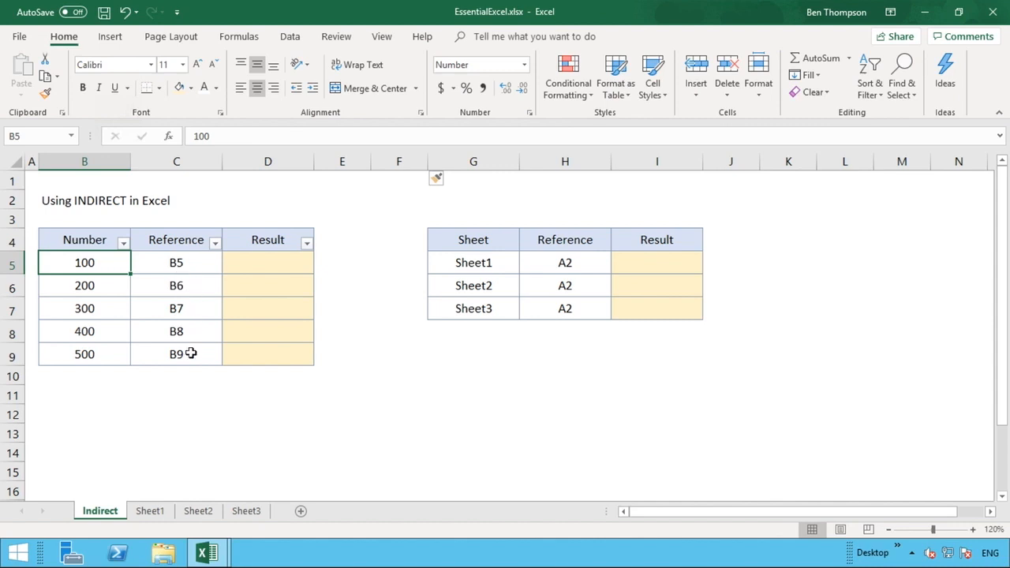
Step: Enter the formula =INDIRECT(C5) in cell D5, the first Result cell of the Number table
{"action": "left_click", "coordinate": [274, 268]}
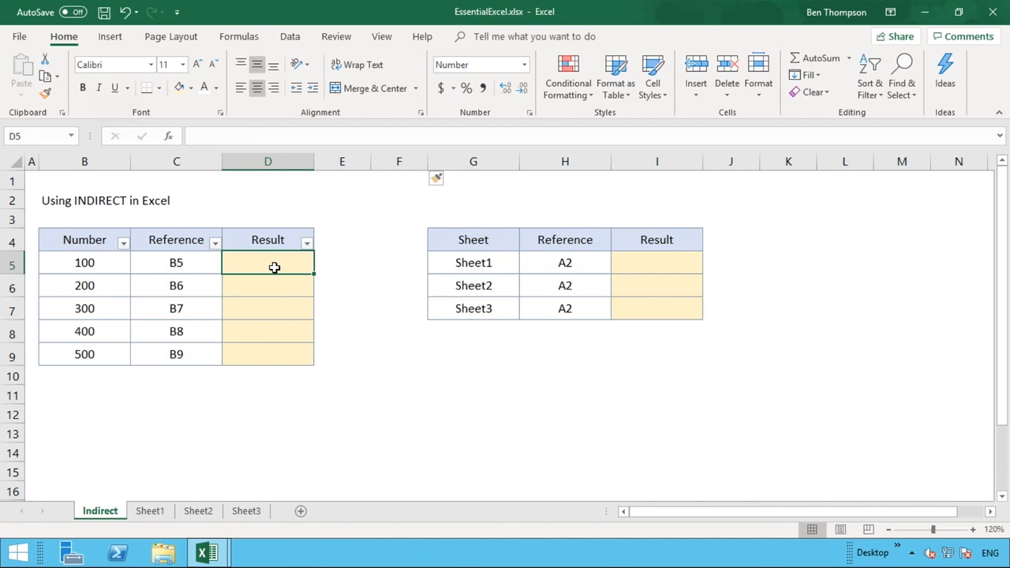
{"action": "type", "text": "="}
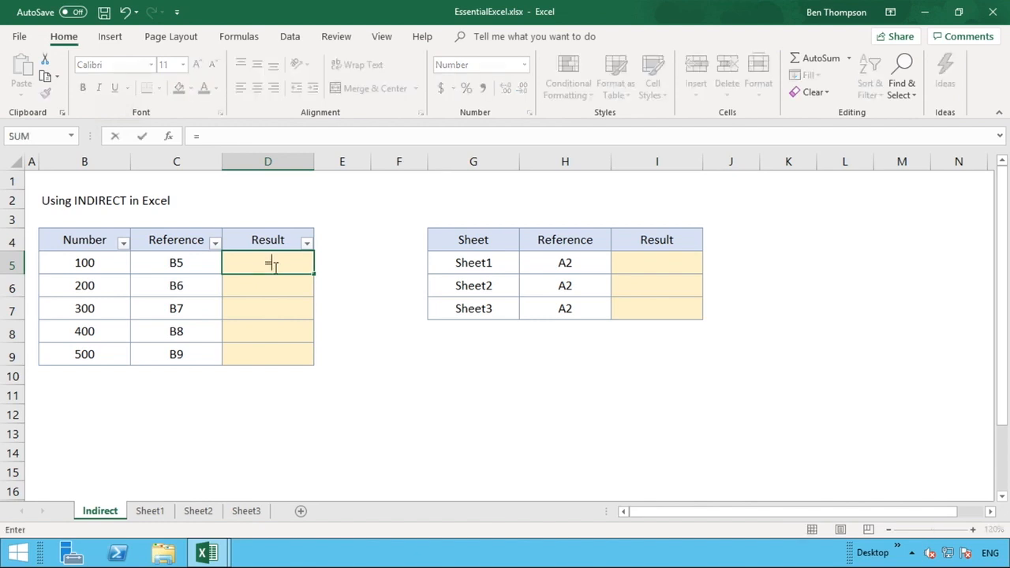
{"action": "type", "text": "INDIRECT"}
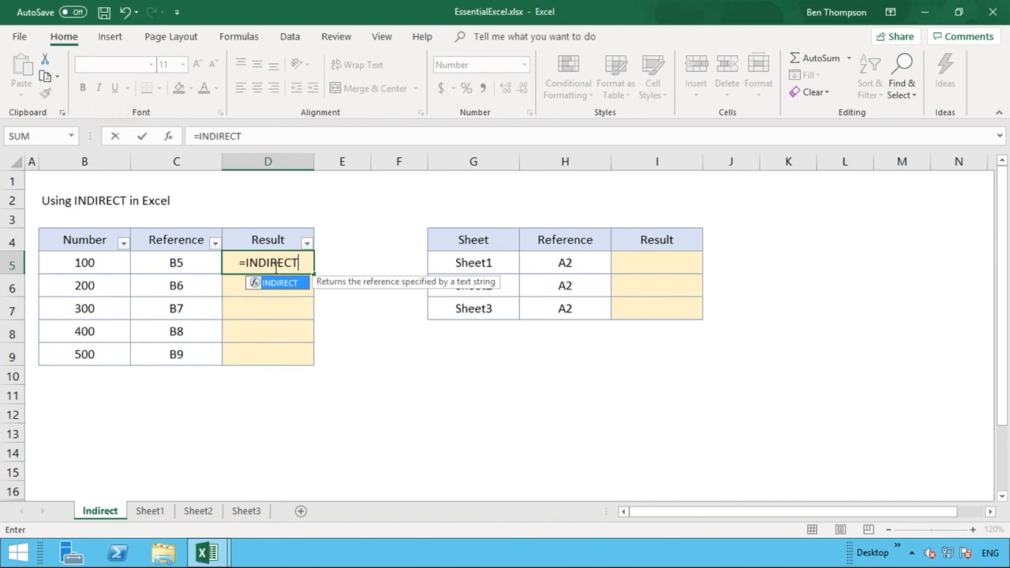
{"action": "type", "text": "("}
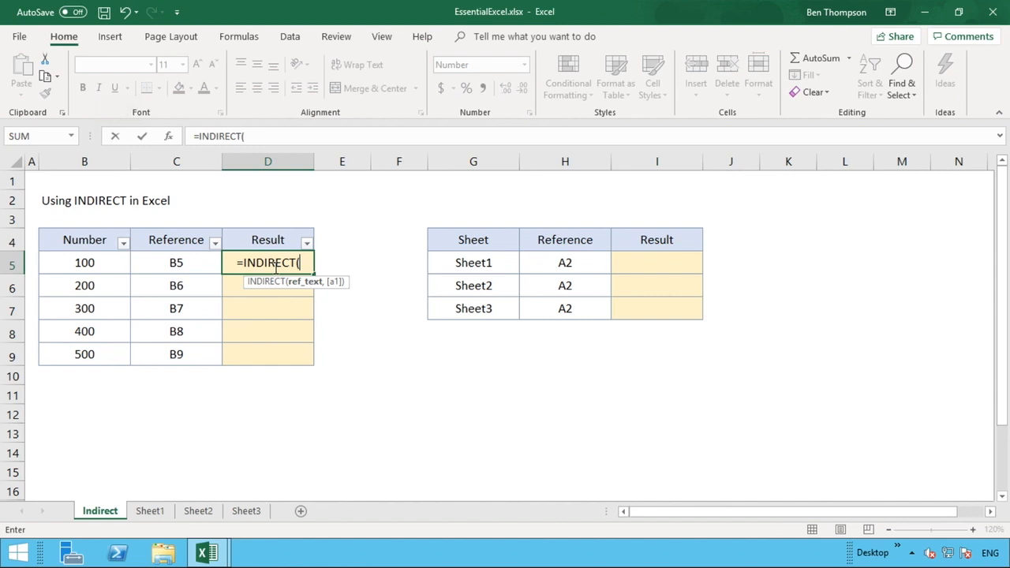
{"action": "left_click", "coordinate": [194, 265]}
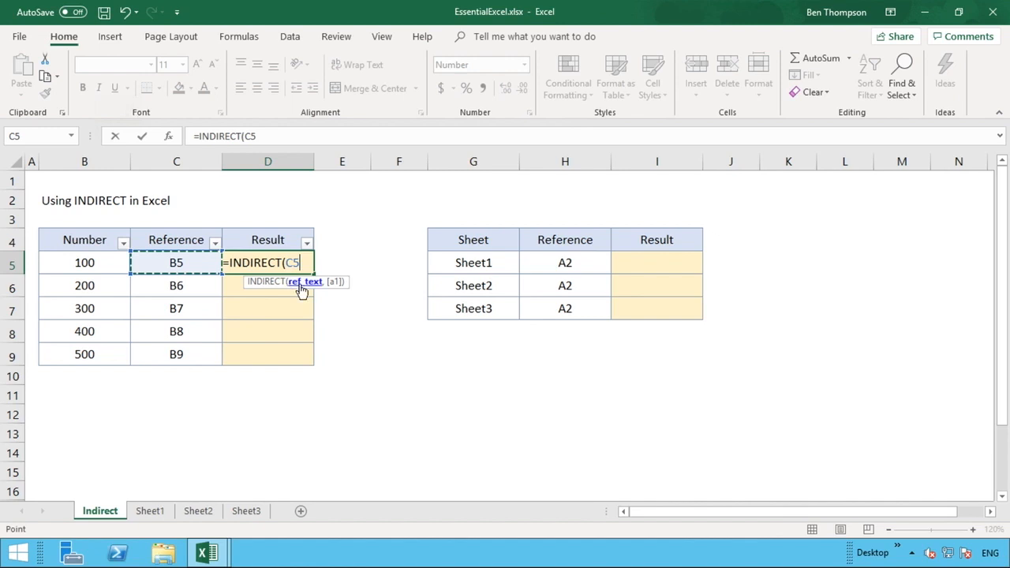
{"action": "type", "text": ")"}
{"action": "key", "text": "Return"}
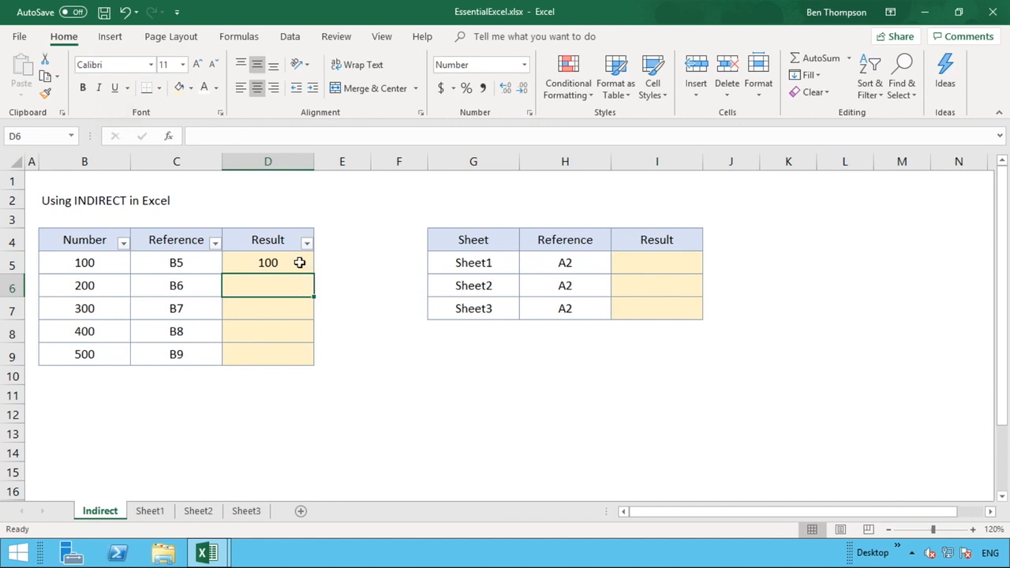
Step: Replace the formula in D5 with a direct reference to cell B5 (=B5)
{"action": "left_click", "coordinate": [300, 261]}
{"action": "left_click", "coordinate": [205, 262]}
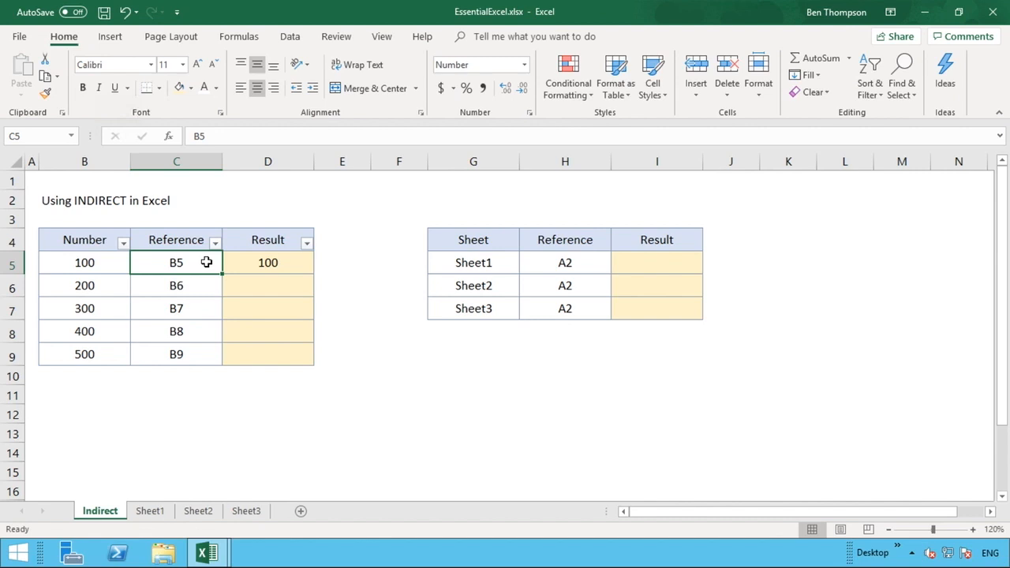
{"action": "left_click", "coordinate": [117, 266]}
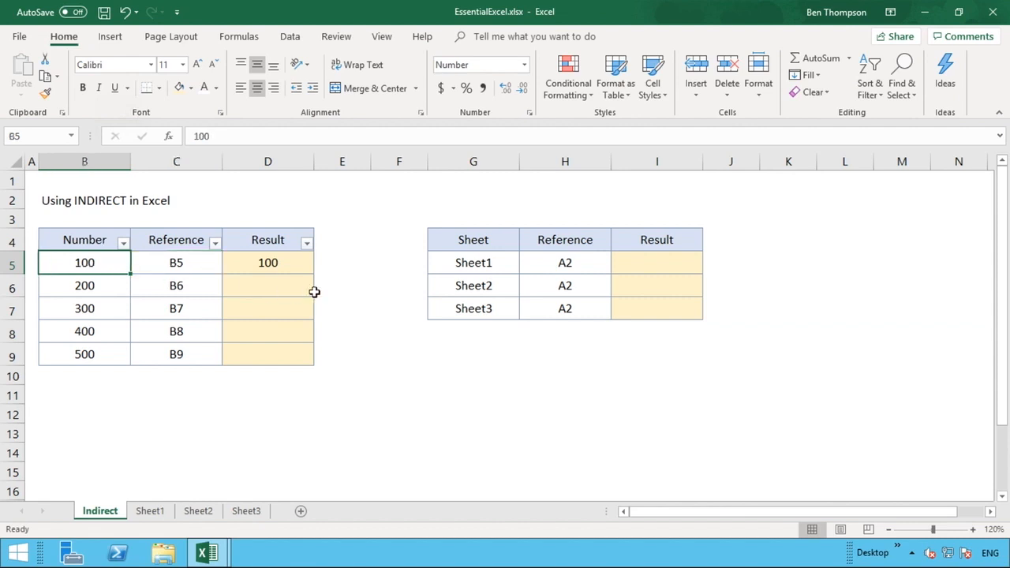
{"action": "left_click", "coordinate": [290, 265]}
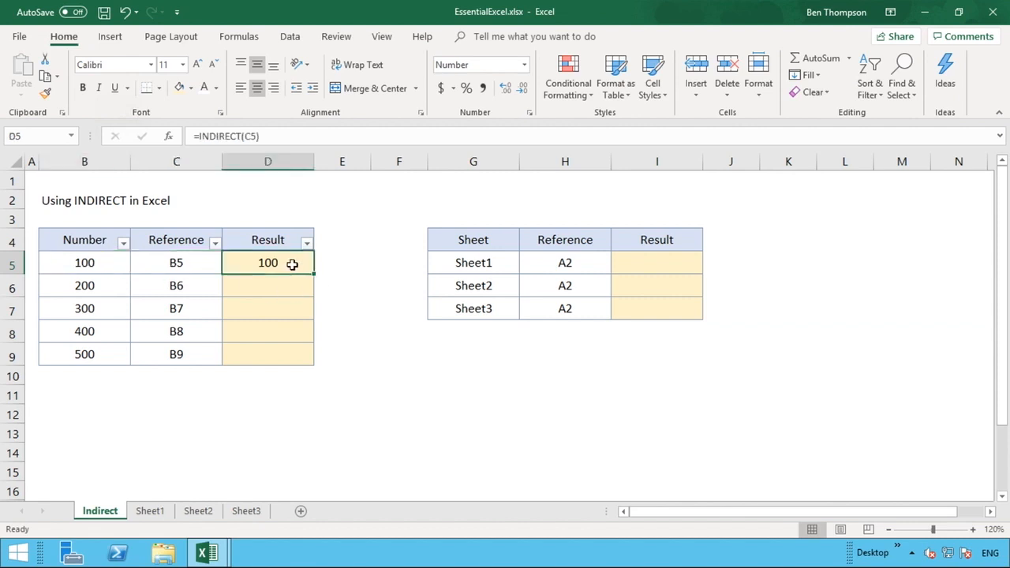
{"action": "type", "text": "="}
{"action": "left_click", "coordinate": [77, 262]}
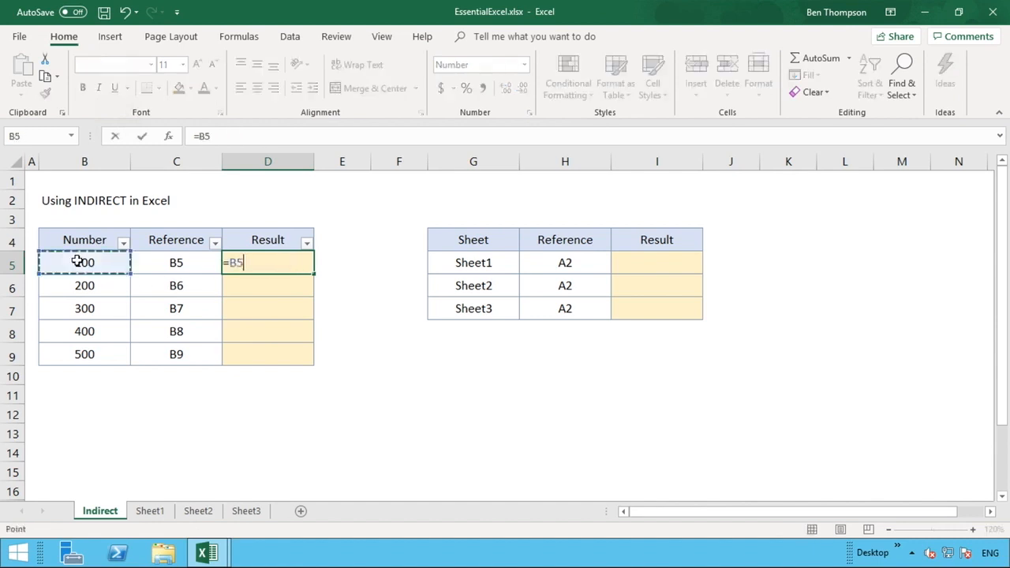
{"action": "key", "text": "Return"}
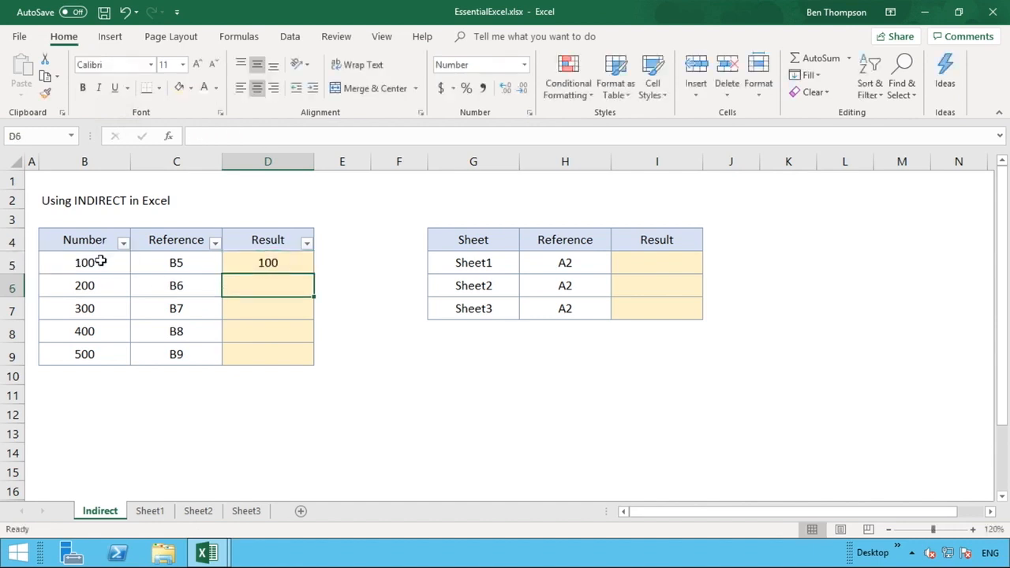
Step: Rewrite the formula in D5 as =INDIRECT("B5"), with the reference as quoted text
{"action": "left_click", "coordinate": [238, 264]}
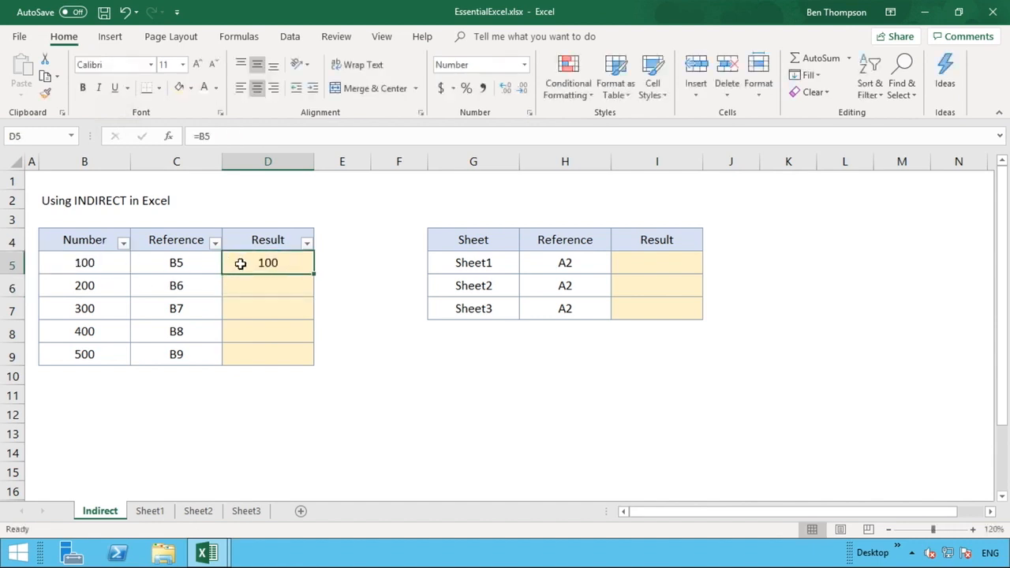
{"action": "left_click", "coordinate": [202, 136]}
{"action": "type", "text": "in"}
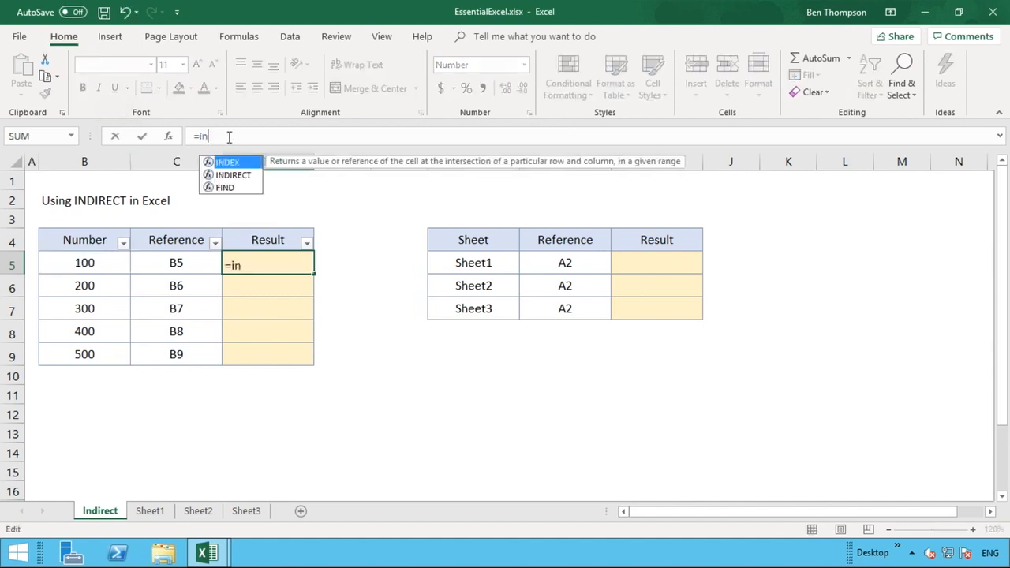
{"action": "type", "text": "direct("}
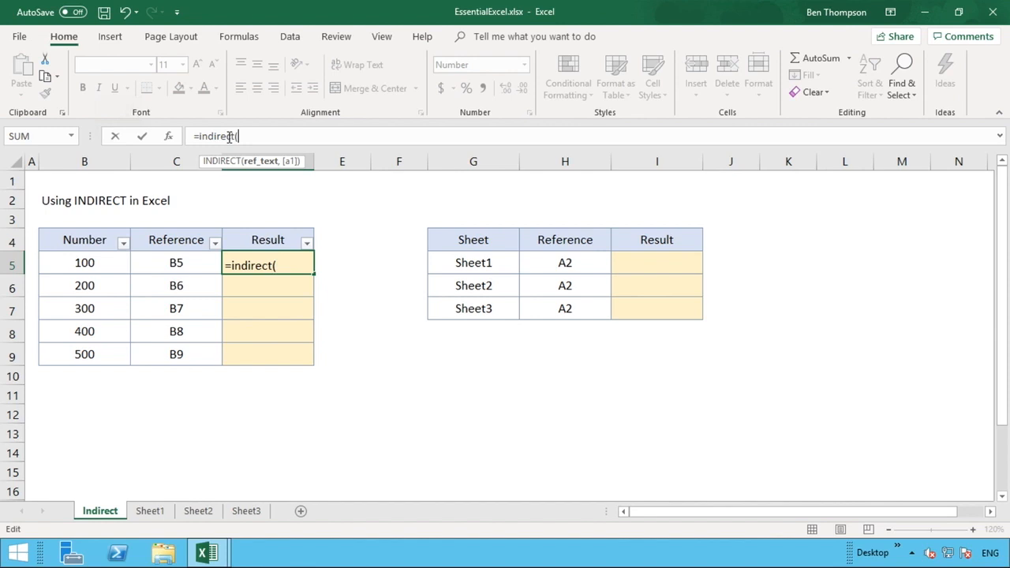
{"action": "type", "text": "\"B5\")"}
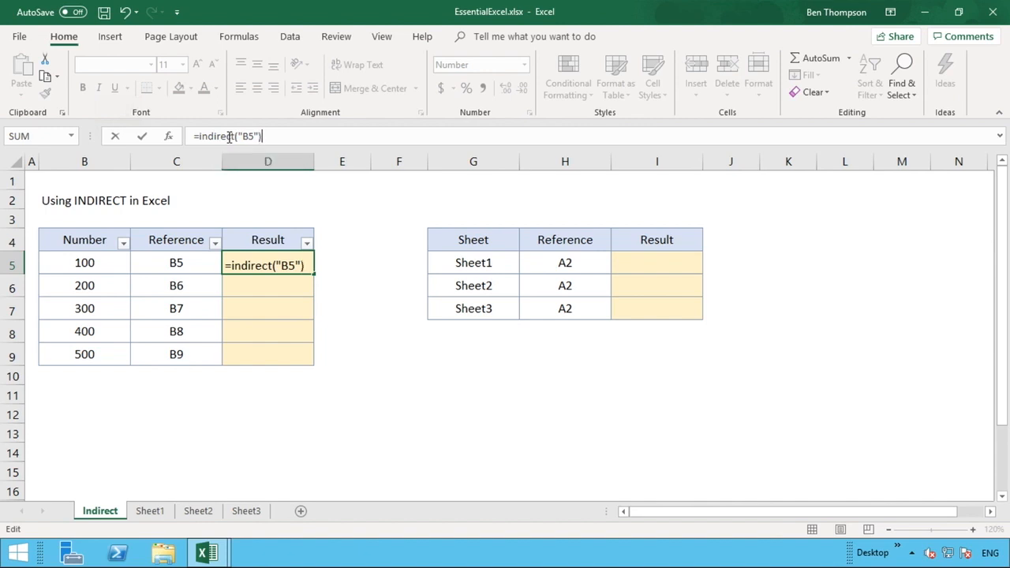
{"action": "key", "text": "Return"}
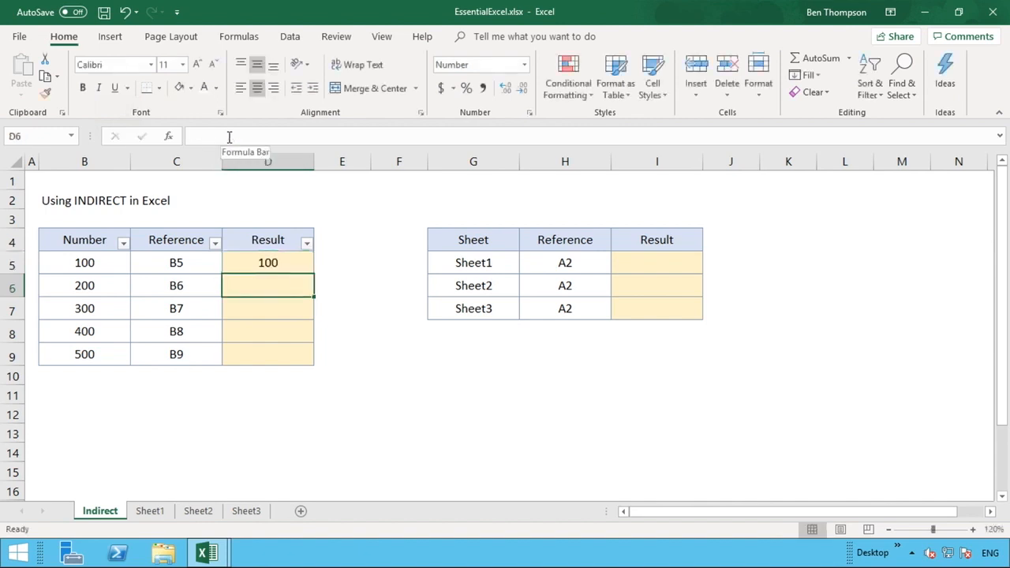
Step: Change the quoted argument in D5's INDIRECT formula to the cell reference C5
{"action": "left_click", "coordinate": [288, 266]}
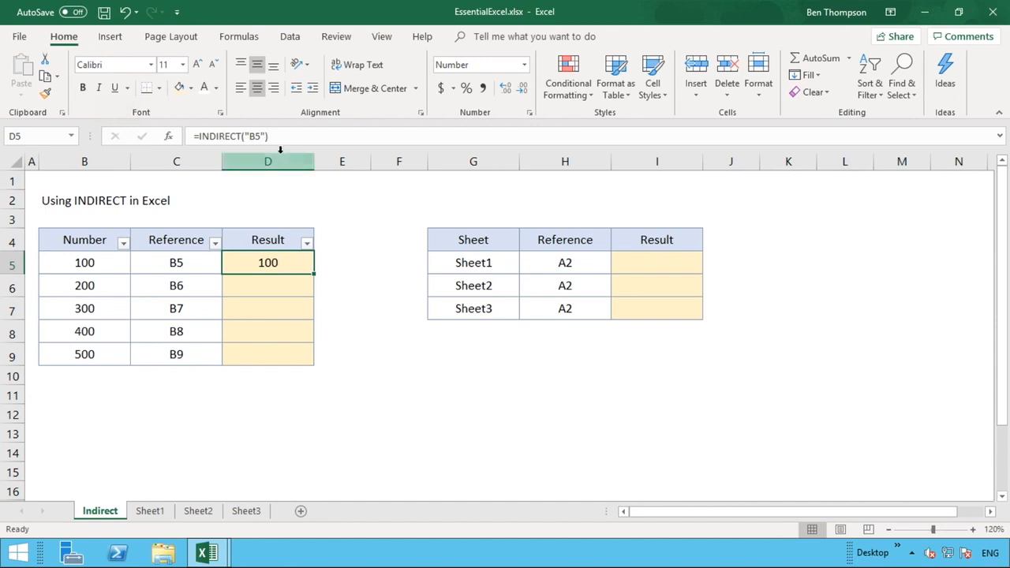
{"action": "left_click", "coordinate": [264, 135]}
{"action": "key", "text": "BackSpace"}
{"action": "key", "text": "BackSpace"}
{"action": "key", "text": "BackSpace"}
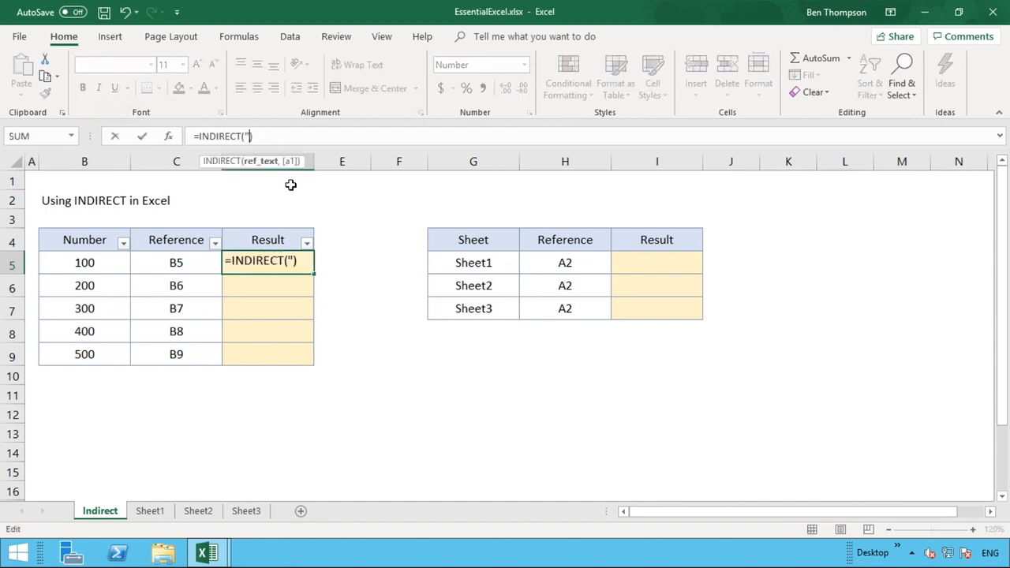
{"action": "key", "text": "BackSpace"}
{"action": "type", "text": "c5"}
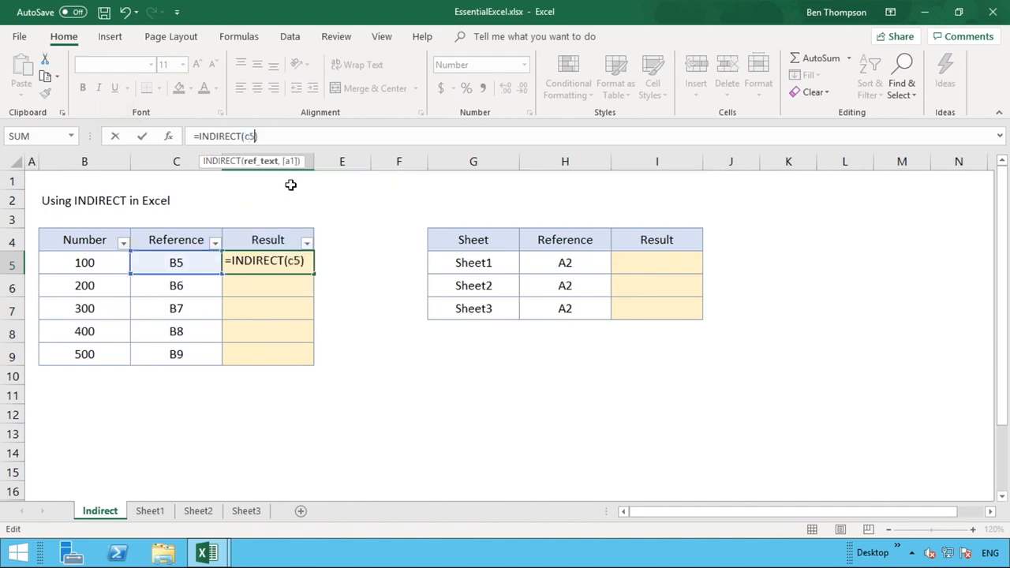
{"action": "key", "text": "Return"}
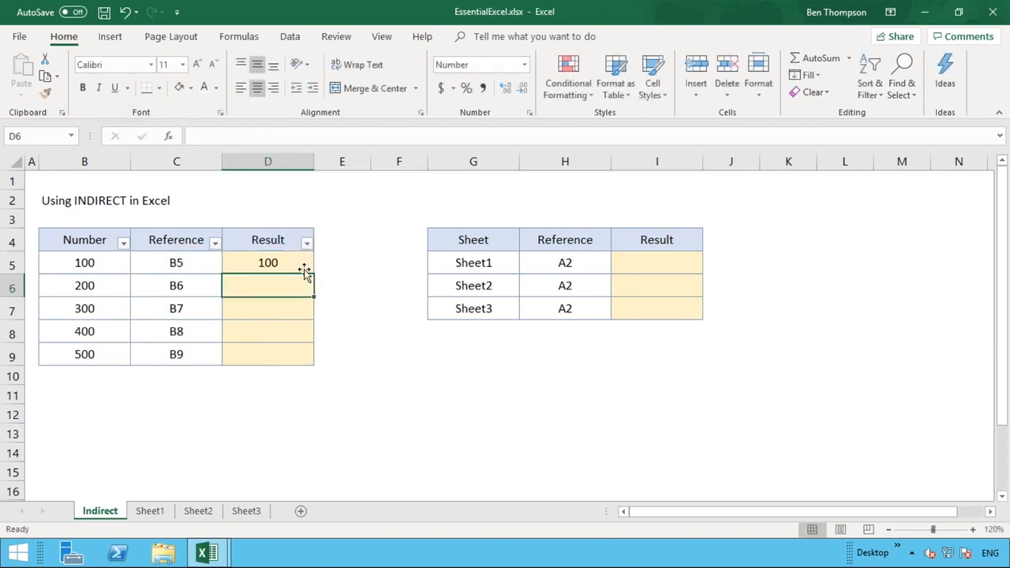
Step: Fill the INDIRECT formula from D5 down through D9 in the Result column
{"action": "left_click", "coordinate": [312, 266]}
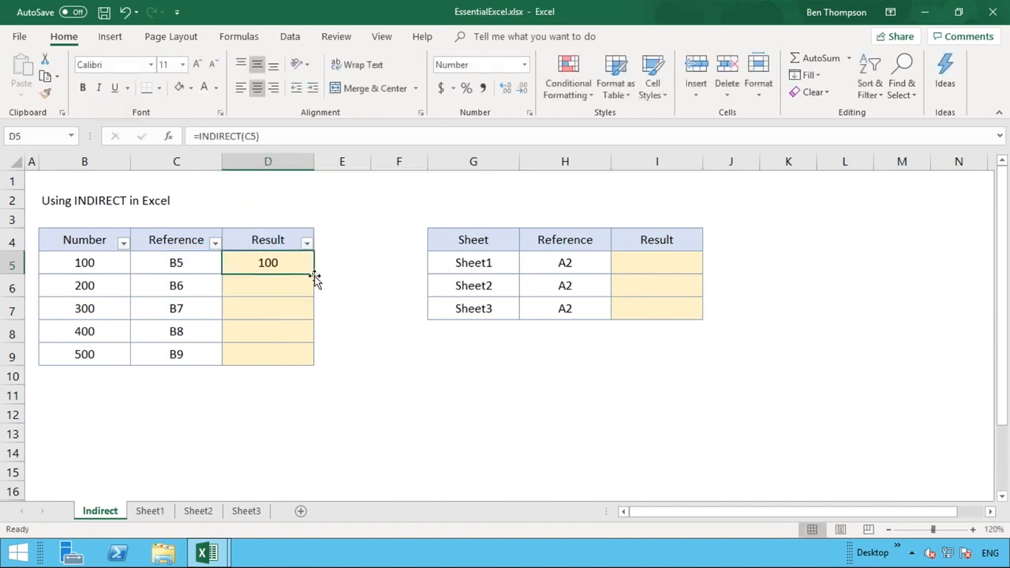
{"action": "left_click_drag", "start_coordinate": [314, 274], "coordinate": [299, 368]}
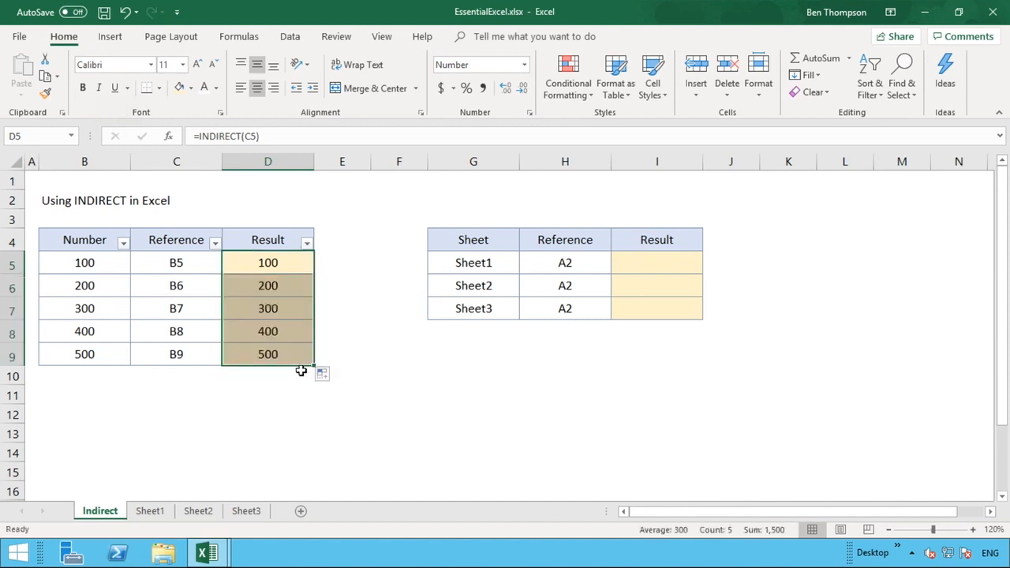
{"action": "left_click", "coordinate": [297, 393]}
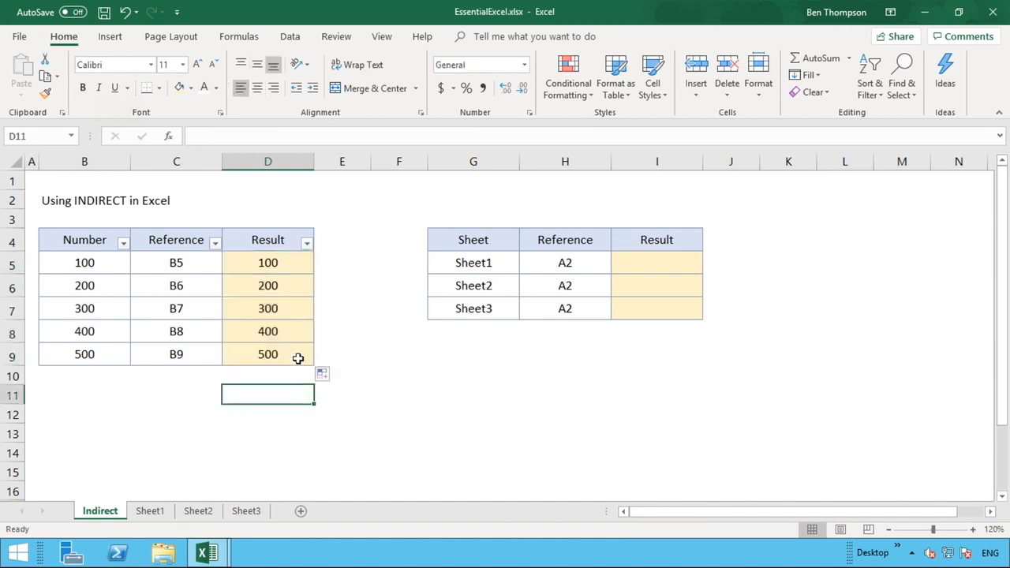
Step: Change the reference text in cell C9 to B6 and select the Result cell D9 beside it
{"action": "double_click", "coordinate": [196, 354]}
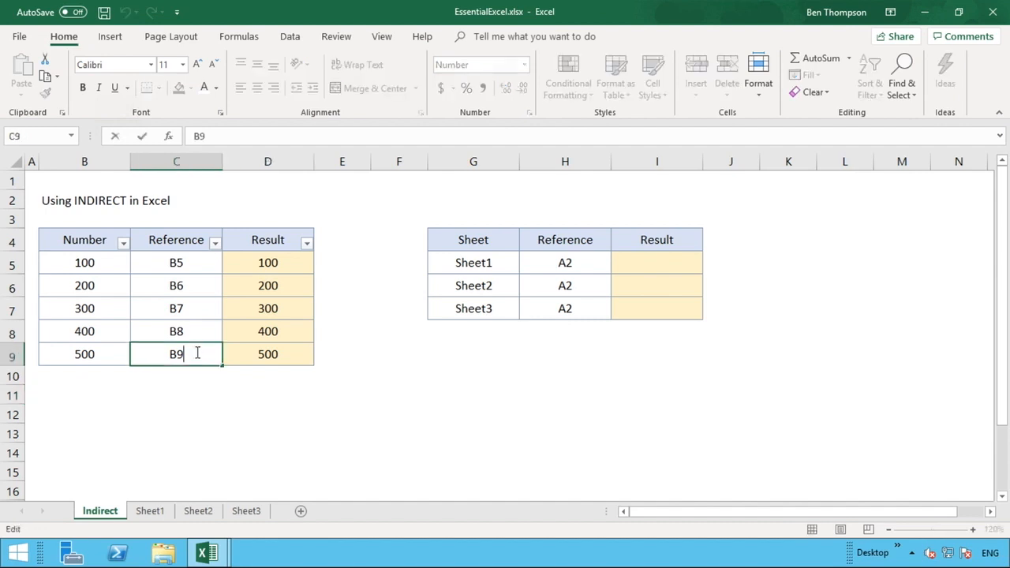
{"action": "key", "text": "BackSpace"}
{"action": "type", "text": "6"}
{"action": "key", "text": "Return"}
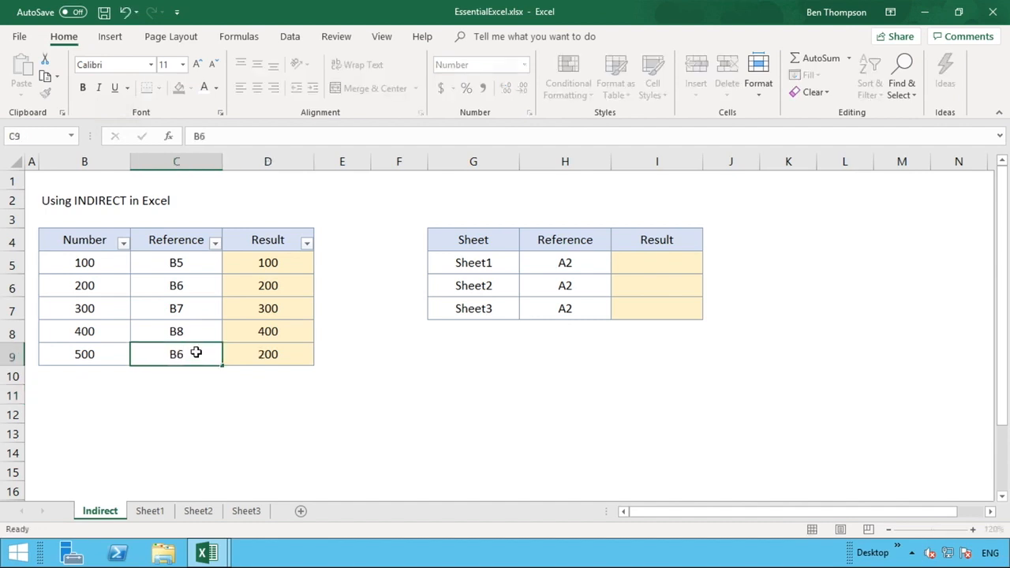
{"action": "left_click", "coordinate": [307, 358]}
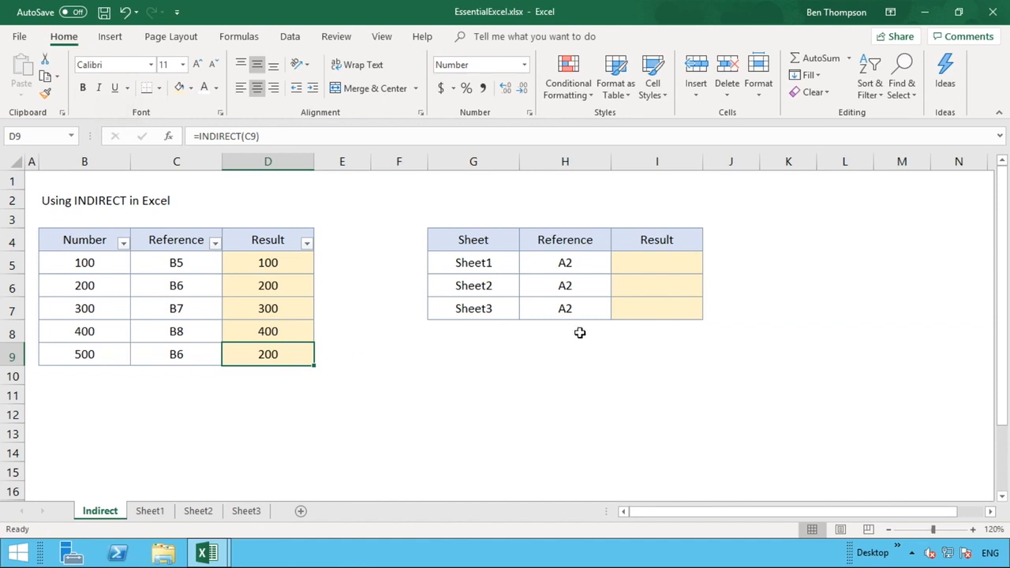
Step: Examine cell A2 on Sheet1, Sheet2 and Sheet3, the cells referenced in the second table
{"action": "left_click_drag", "start_coordinate": [511, 271], "coordinate": [626, 313]}
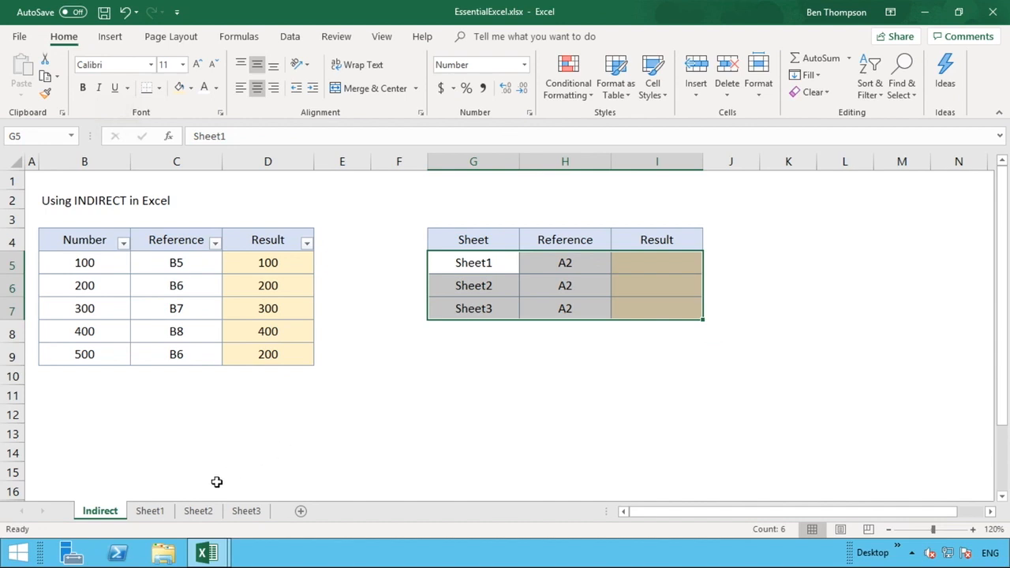
{"action": "left_click", "coordinate": [150, 511]}
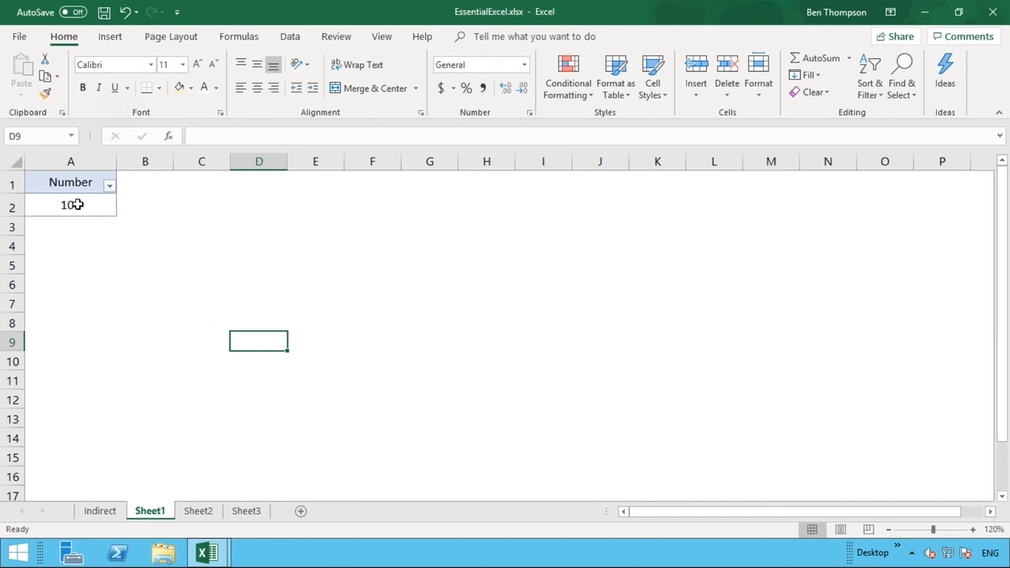
{"action": "left_click", "coordinate": [99, 207]}
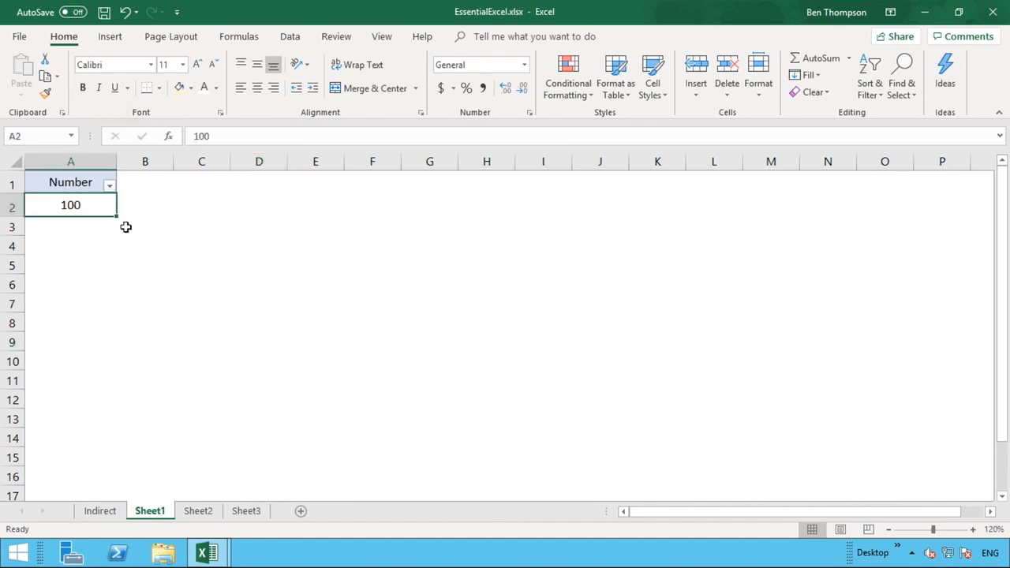
{"action": "left_click", "coordinate": [204, 509]}
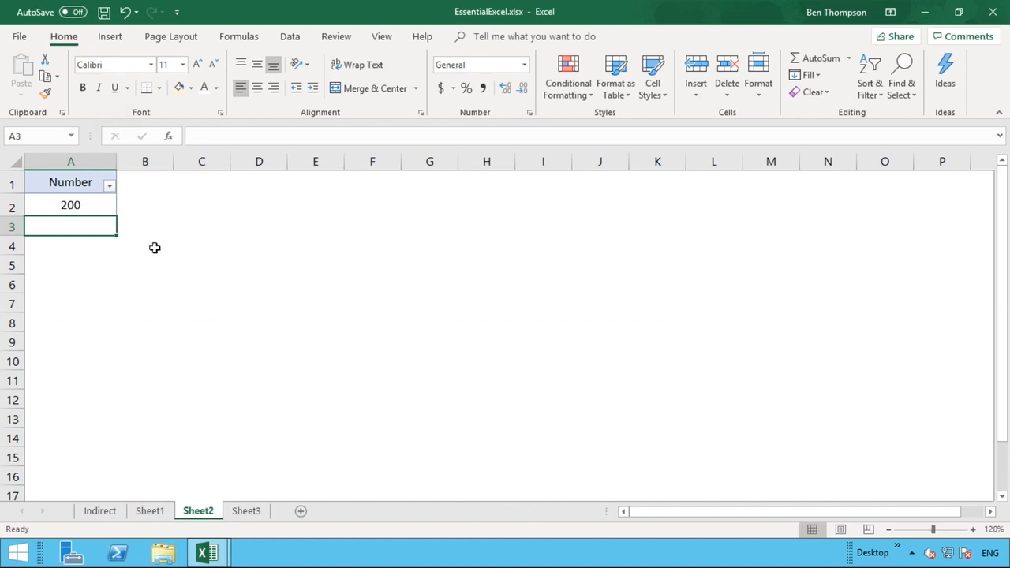
{"action": "left_click", "coordinate": [106, 206]}
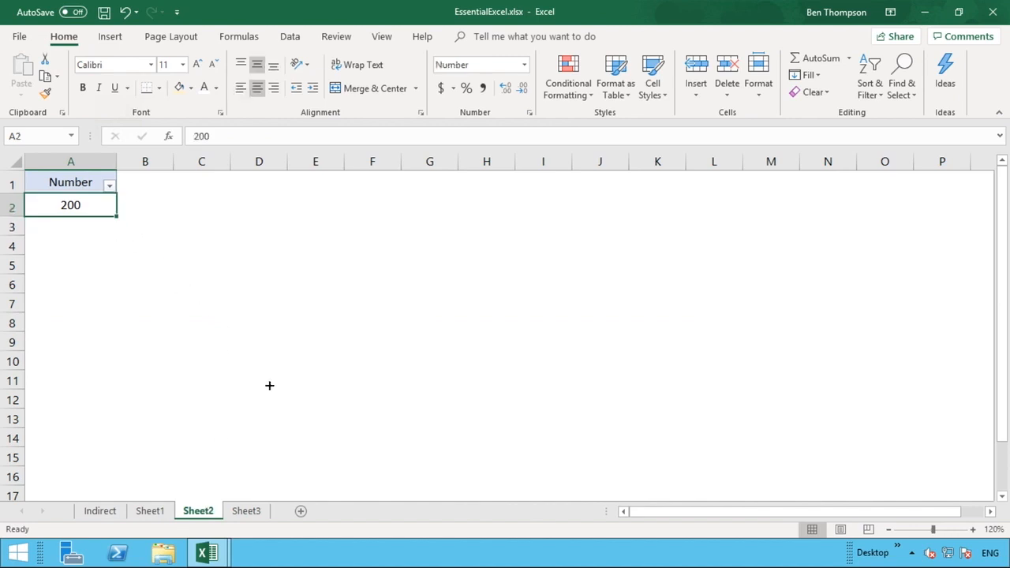
{"action": "left_click", "coordinate": [246, 517]}
{"action": "left_click", "coordinate": [106, 205]}
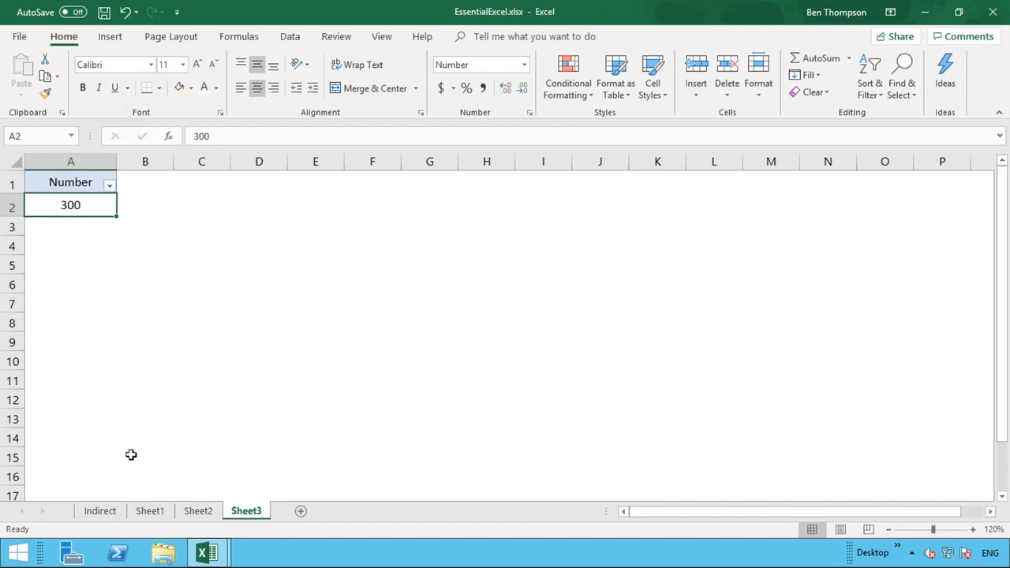
Step: Return to the Indirect sheet and examine the sheet names and cell references in G5:H7 beside the empty Result column
{"action": "left_click", "coordinate": [111, 514]}
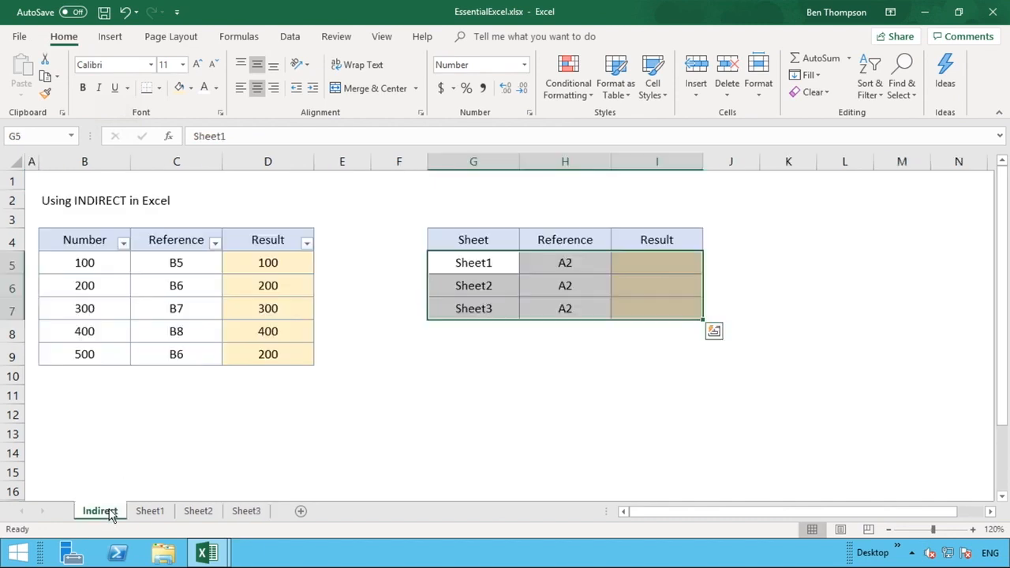
{"action": "left_click", "coordinate": [533, 337]}
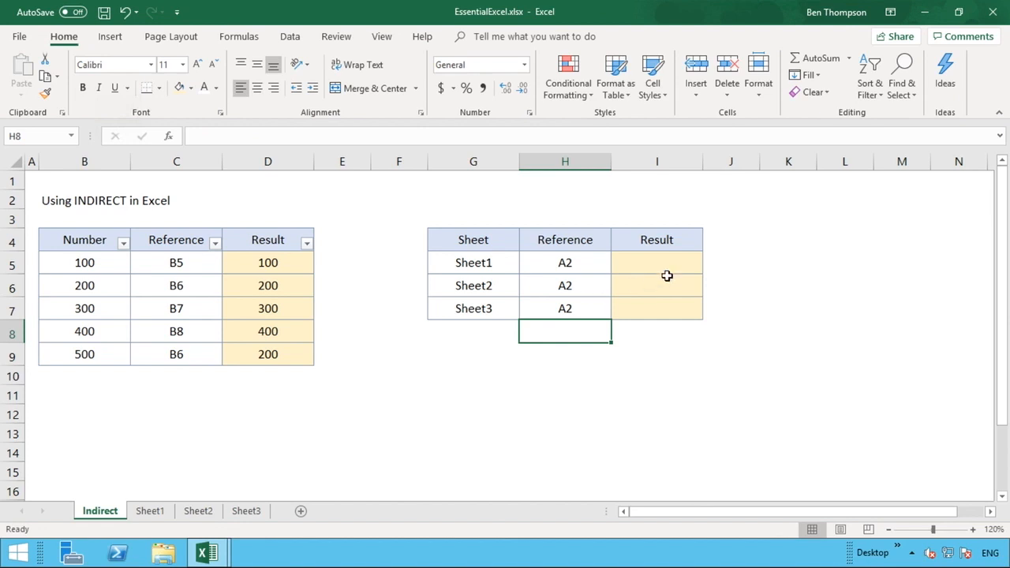
{"action": "left_click", "coordinate": [512, 263]}
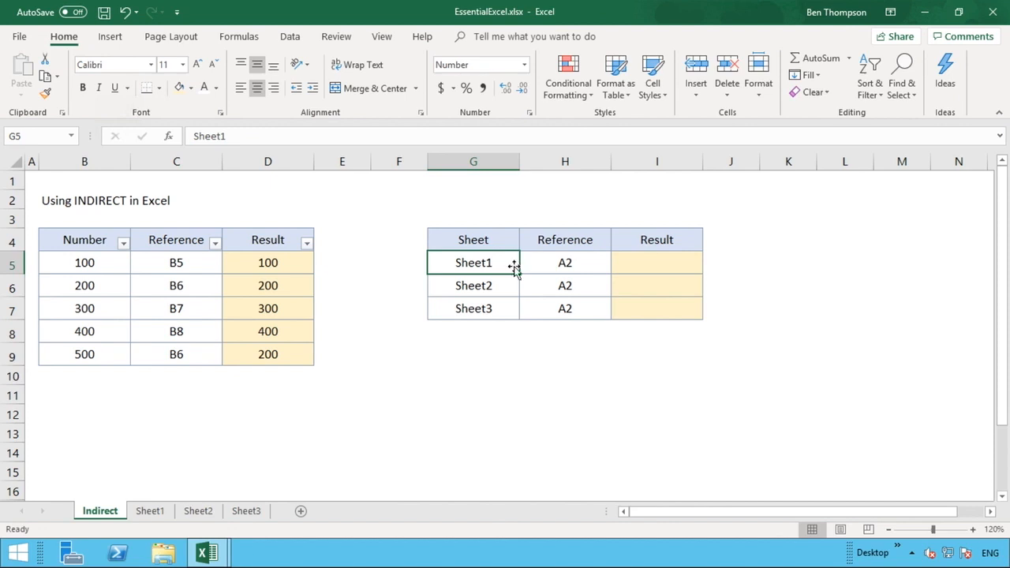
{"action": "left_click", "coordinate": [555, 264]}
{"action": "left_click", "coordinate": [490, 281]}
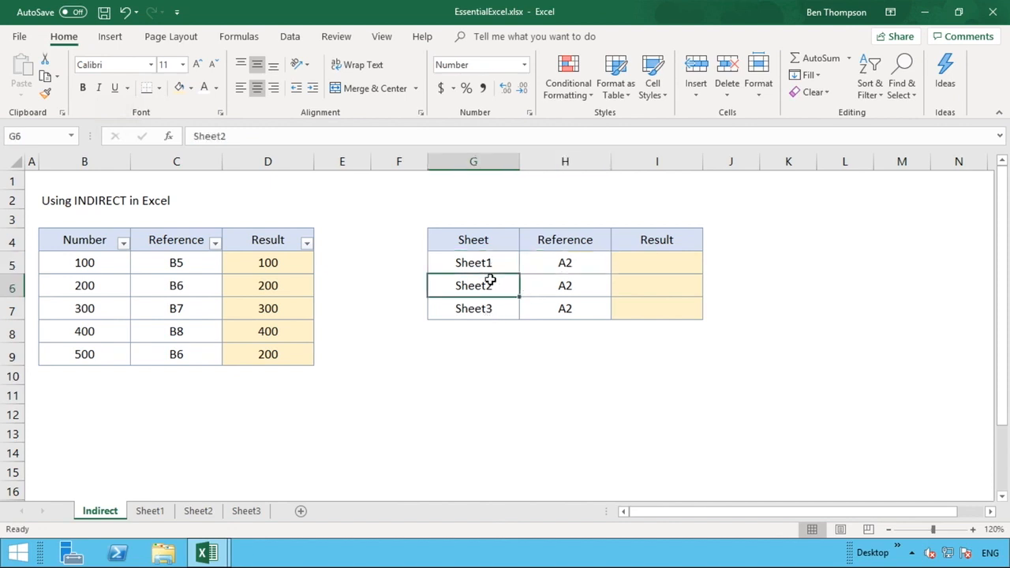
{"action": "left_click", "coordinate": [559, 284]}
{"action": "left_click", "coordinate": [488, 311]}
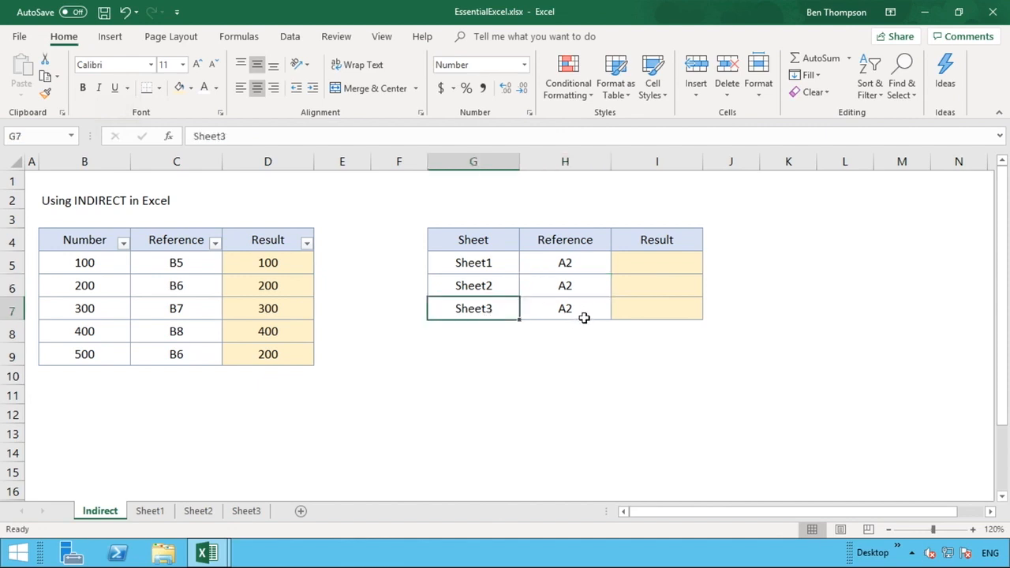
{"action": "left_click", "coordinate": [580, 316]}
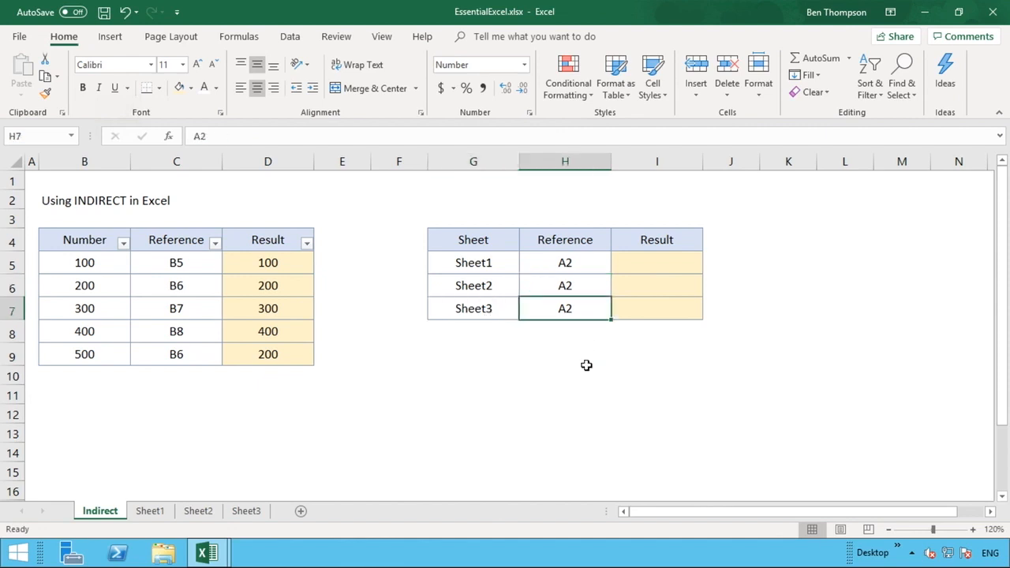
{"action": "left_click", "coordinate": [656, 266]}
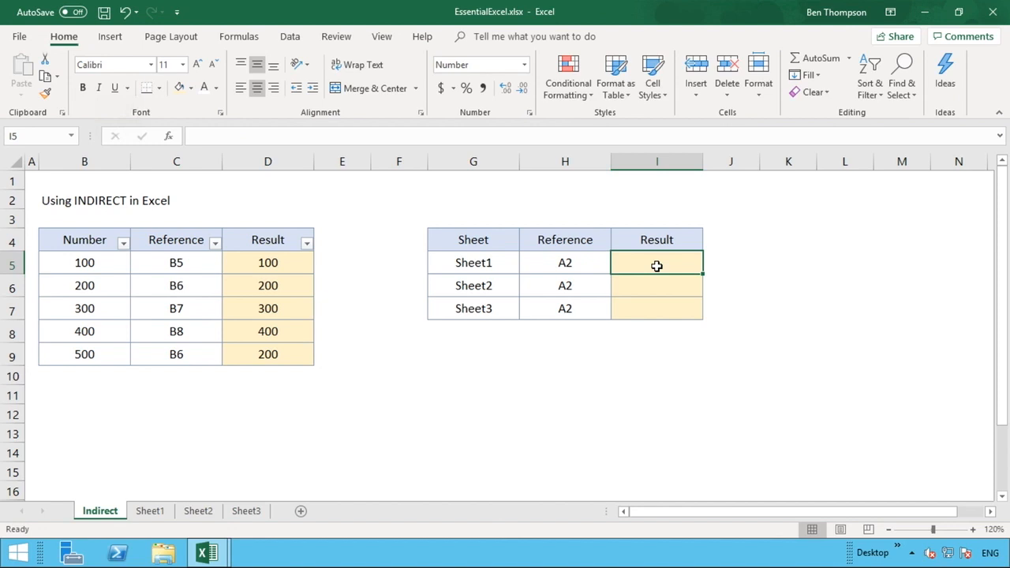
Step: Append an exclamation mark to the sheet names in G5:G7 so they read Sheet1!, Sheet2! and Sheet3!
{"action": "double_click", "coordinate": [508, 260]}
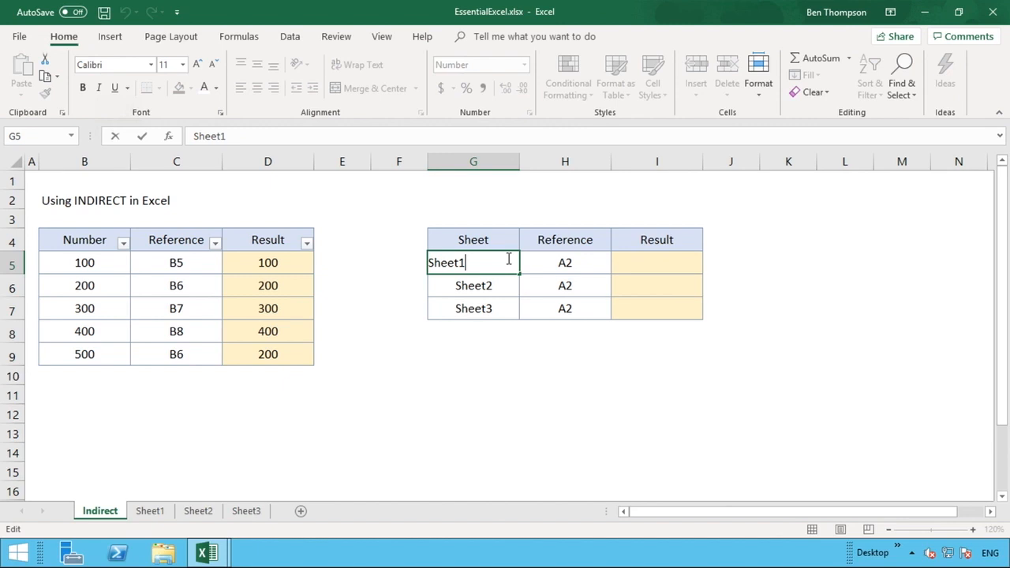
{"action": "type", "text": "!"}
{"action": "key", "text": "Return"}
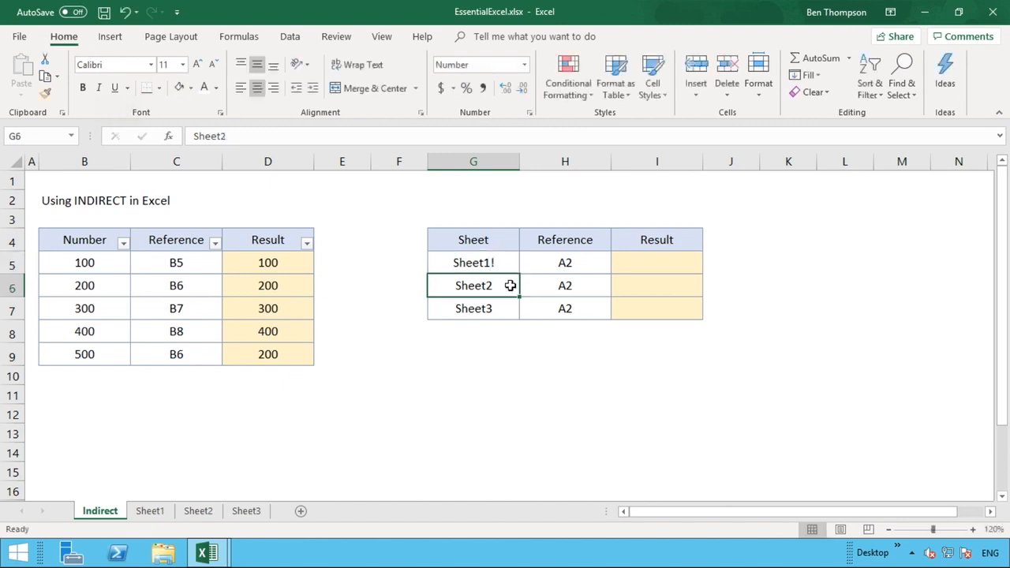
{"action": "double_click", "coordinate": [511, 285]}
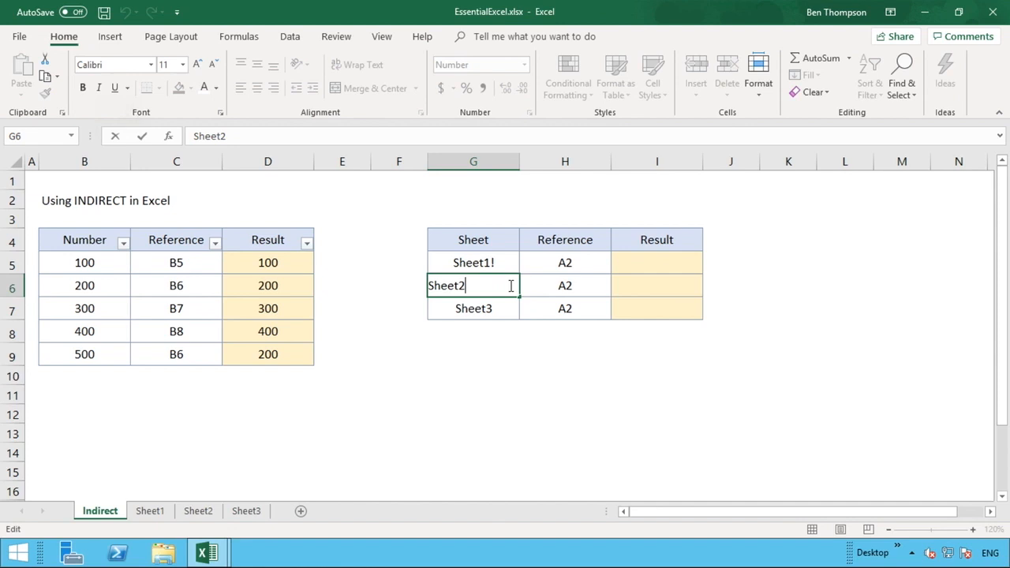
{"action": "type", "text": "!"}
{"action": "key", "text": "Return"}
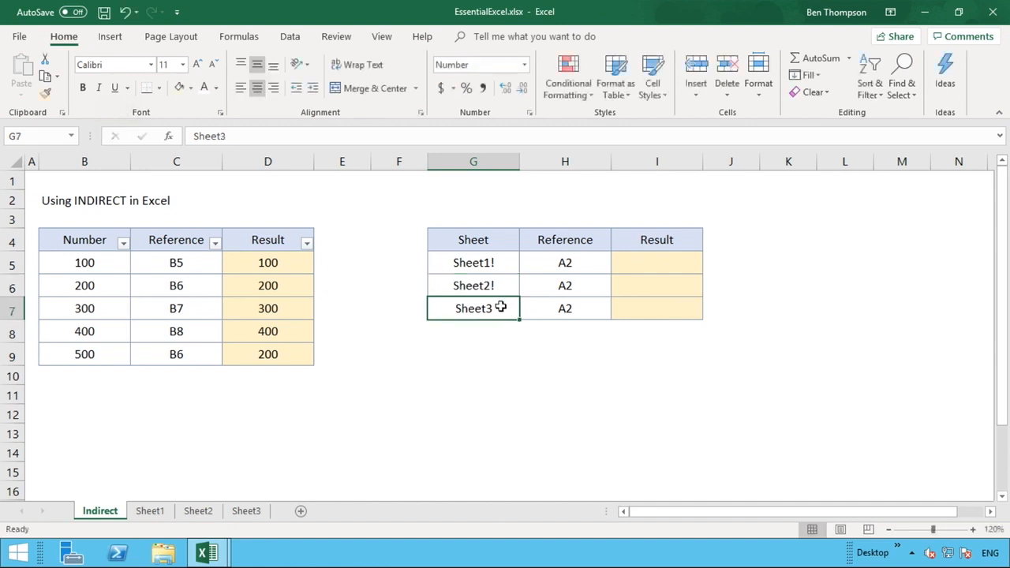
{"action": "double_click", "coordinate": [502, 307]}
{"action": "type", "text": "!"}
{"action": "key", "text": "Return"}
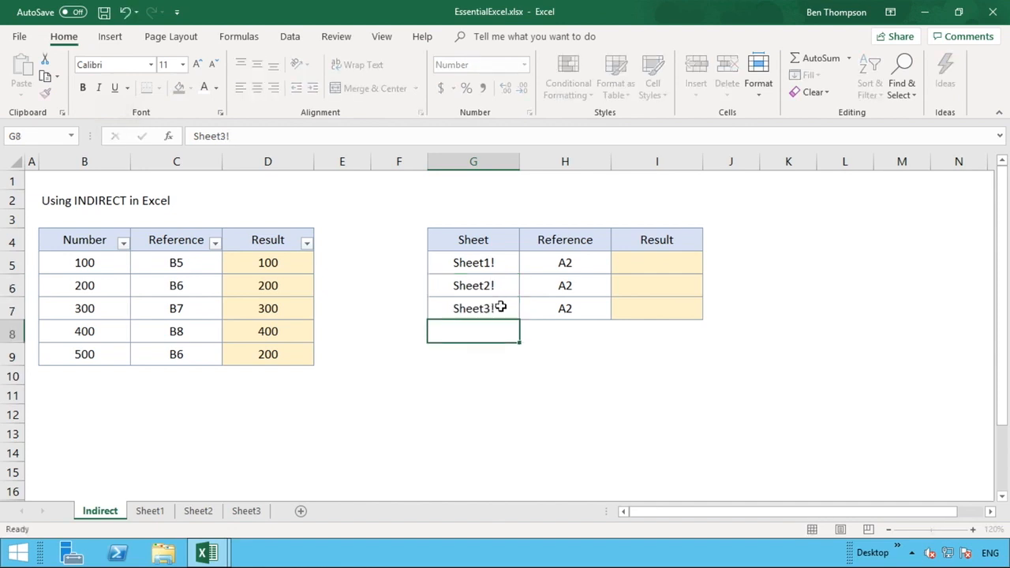
{"action": "left_click", "coordinate": [548, 354]}
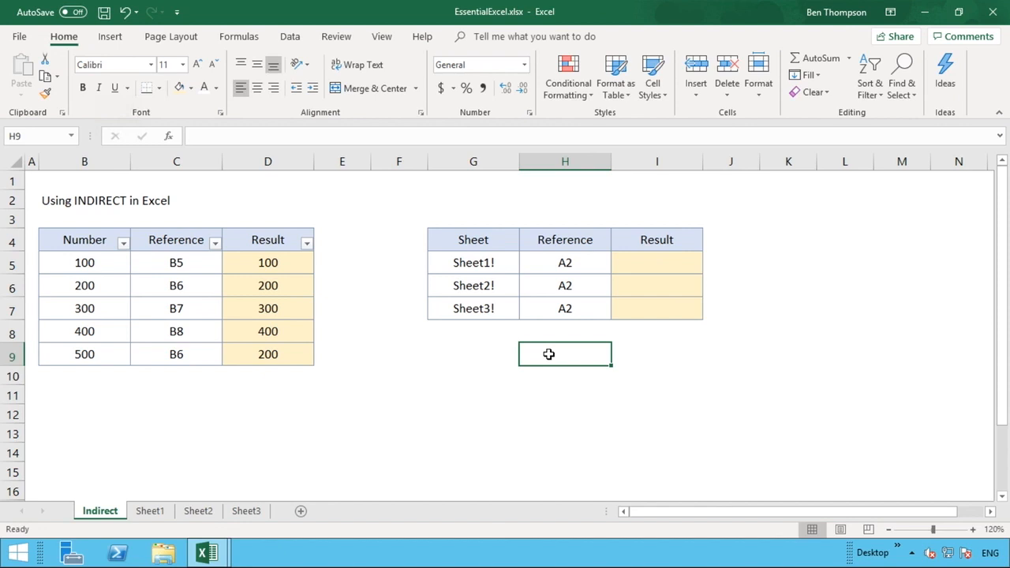
Step: Enter the formula =INDIRECT(G5&H5) in the Result cell I5 of the second table
{"action": "left_click", "coordinate": [654, 262]}
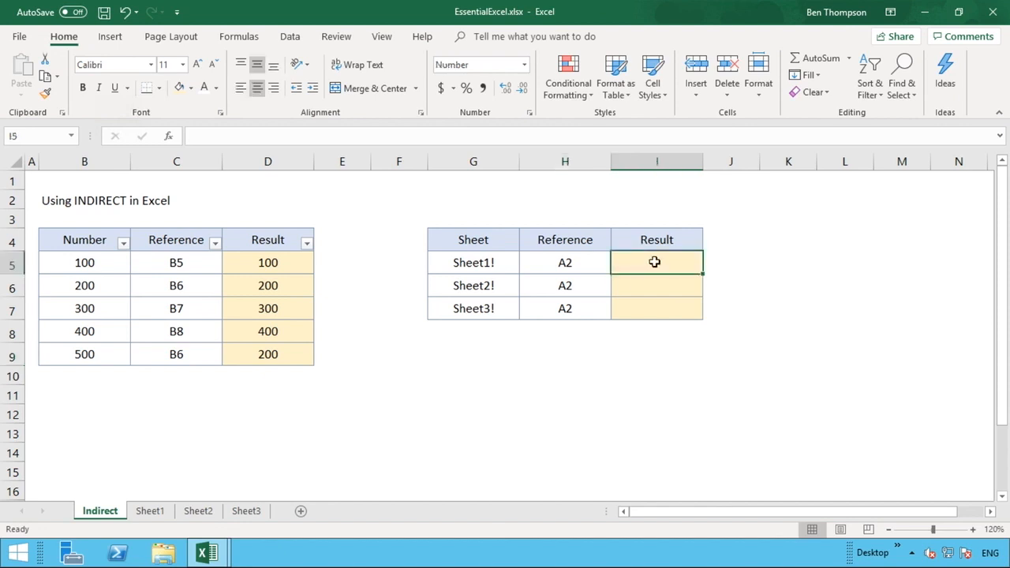
{"action": "type", "text": "=i"}
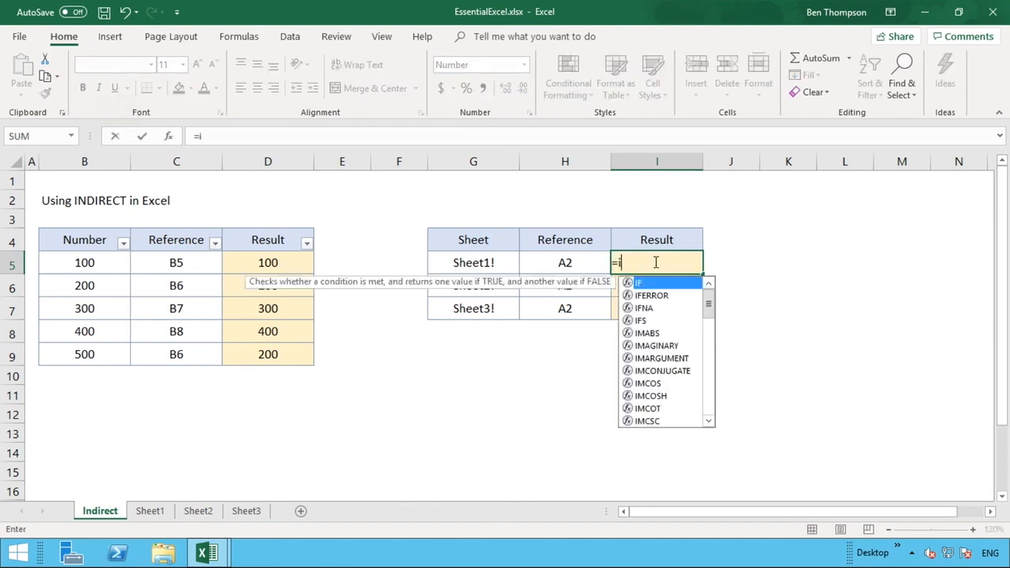
{"action": "type", "text": "ndirect("}
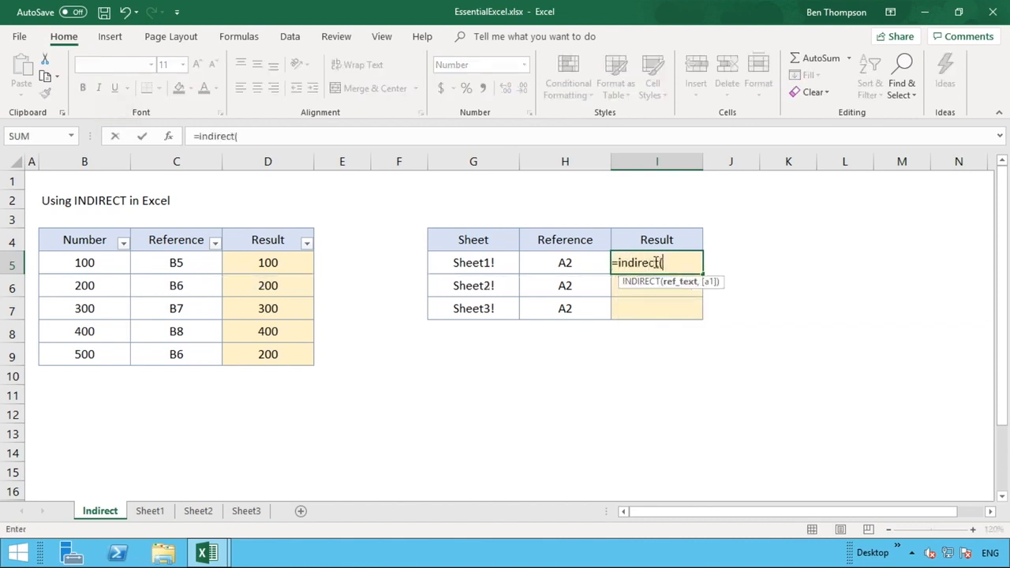
{"action": "left_click", "coordinate": [488, 264]}
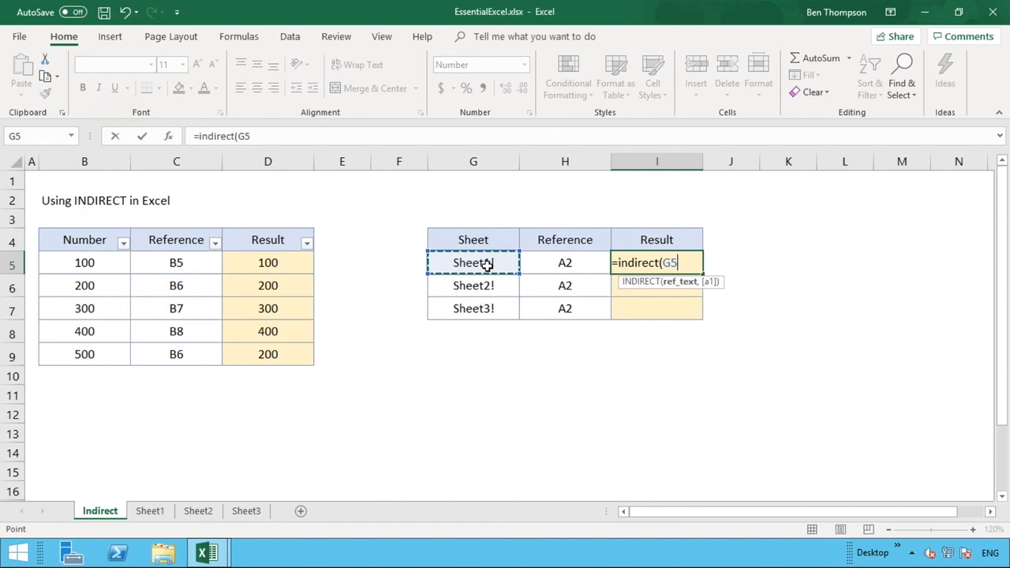
{"action": "type", "text": "&"}
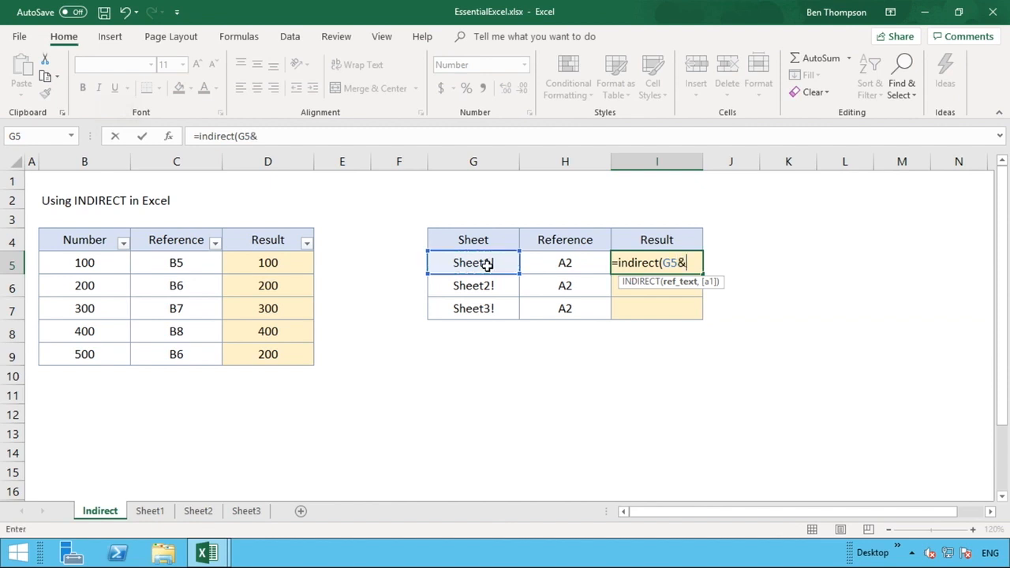
{"action": "left_click", "coordinate": [565, 263]}
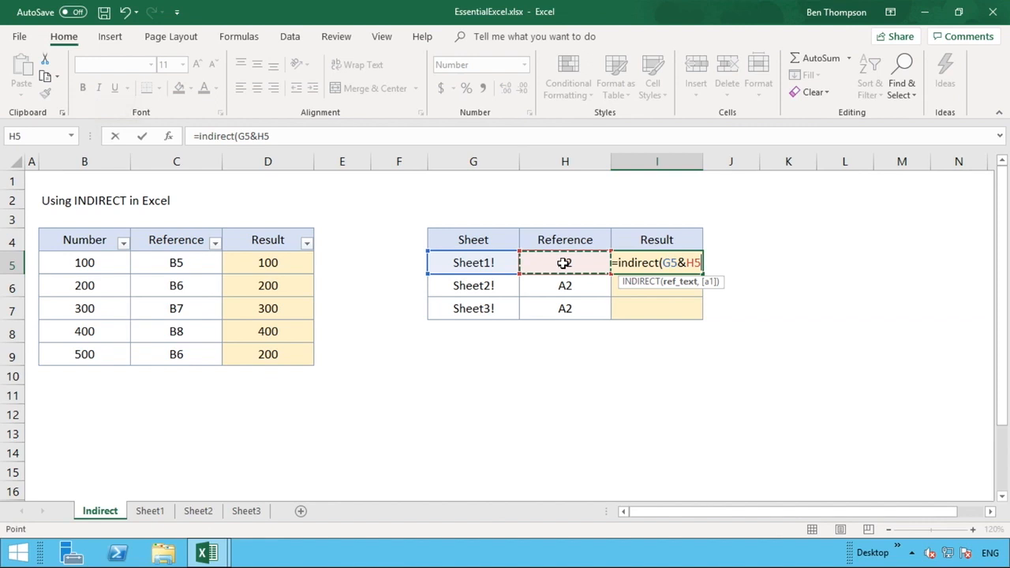
{"action": "type", "text": ")"}
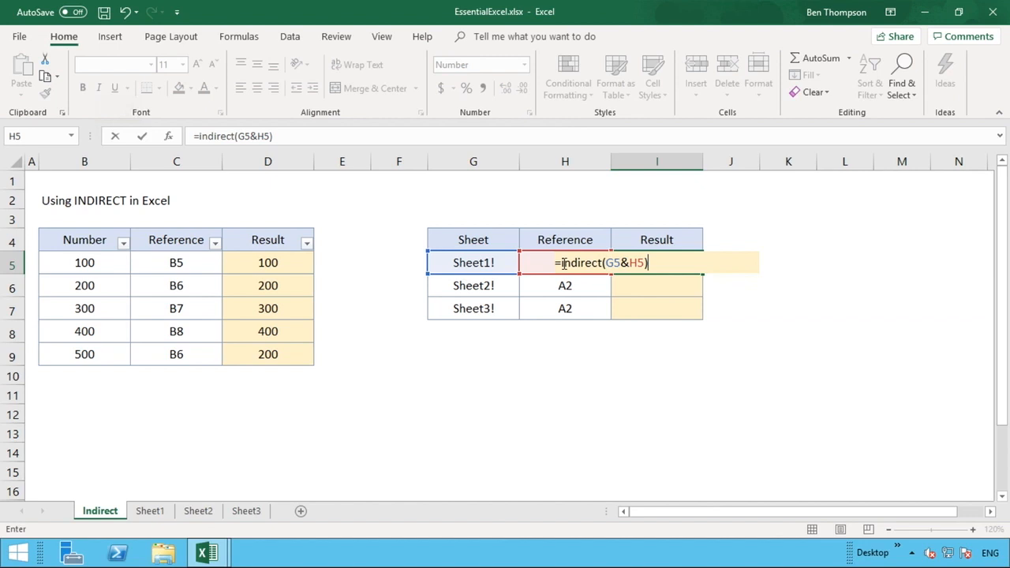
{"action": "key", "text": "Return"}
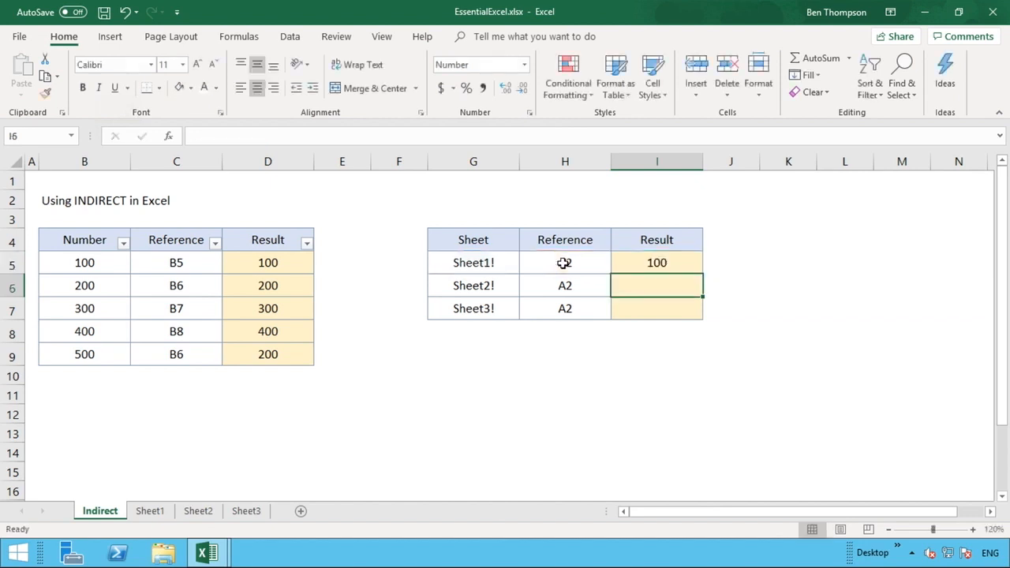
Step: Enter the formula =G5&H5 in cell J5 to show the joined sheet name and cell reference
{"action": "left_click", "coordinate": [731, 261]}
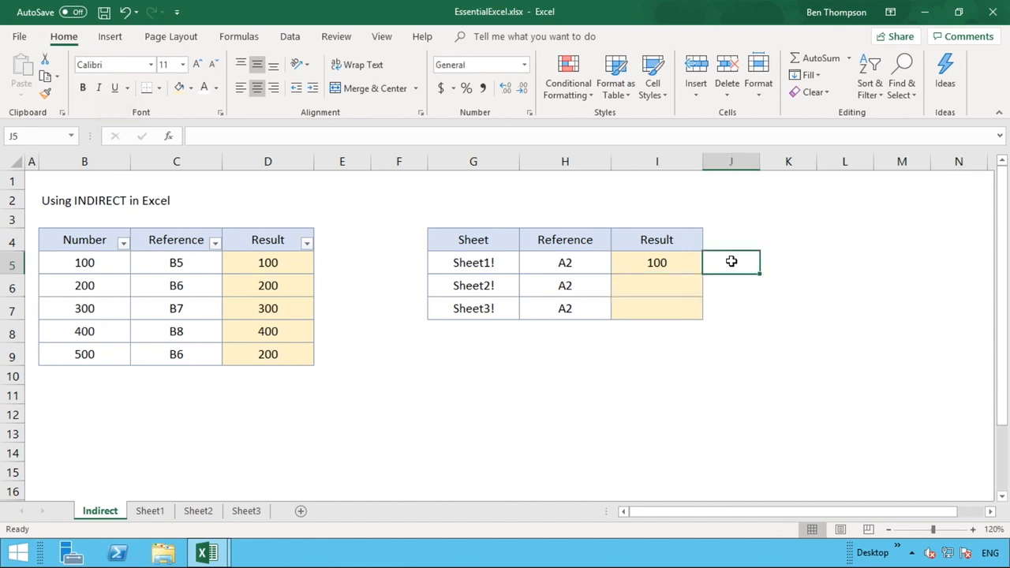
{"action": "type", "text": "="}
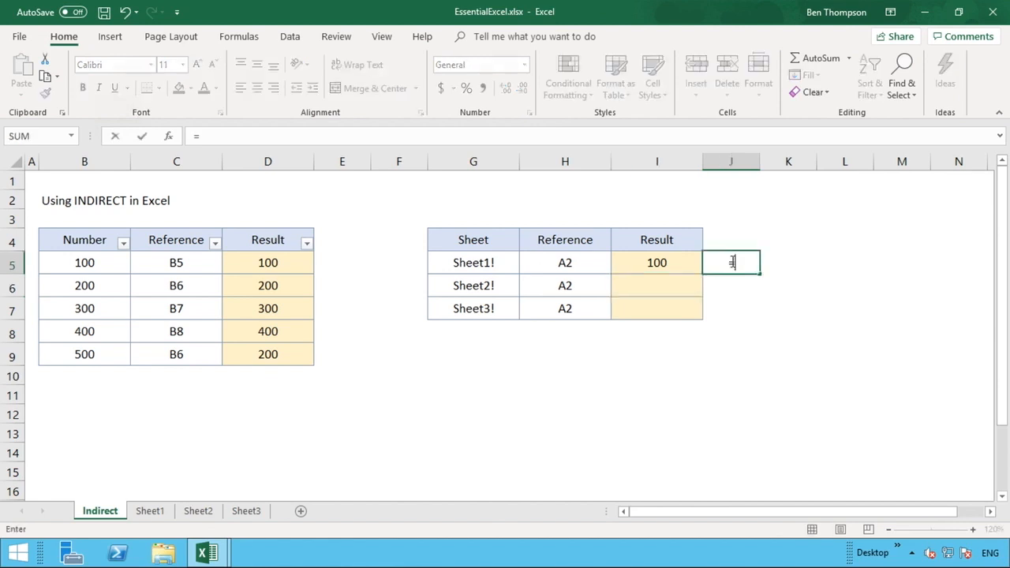
{"action": "left_click", "coordinate": [495, 263]}
{"action": "type", "text": "&"}
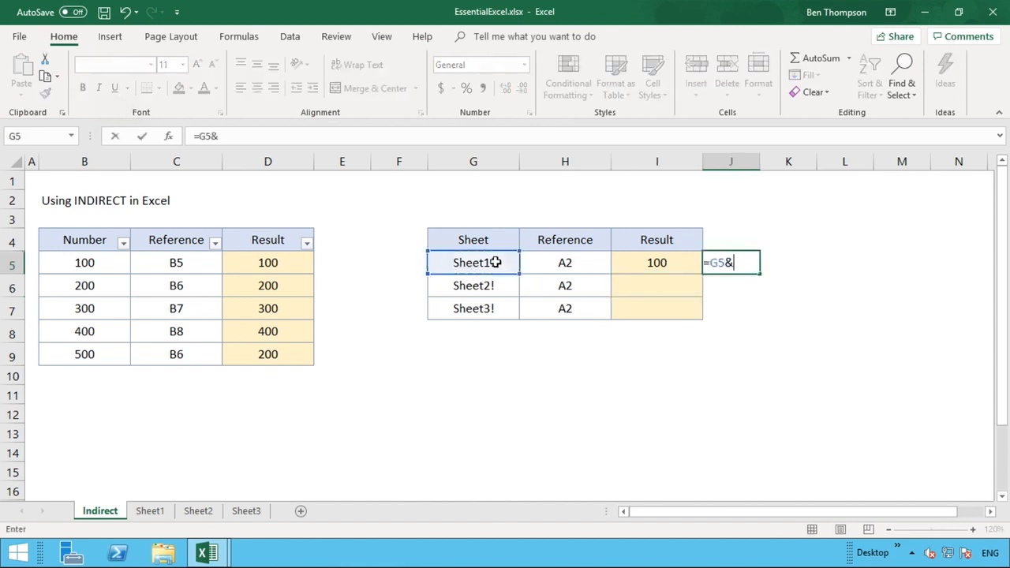
{"action": "left_click", "coordinate": [546, 261]}
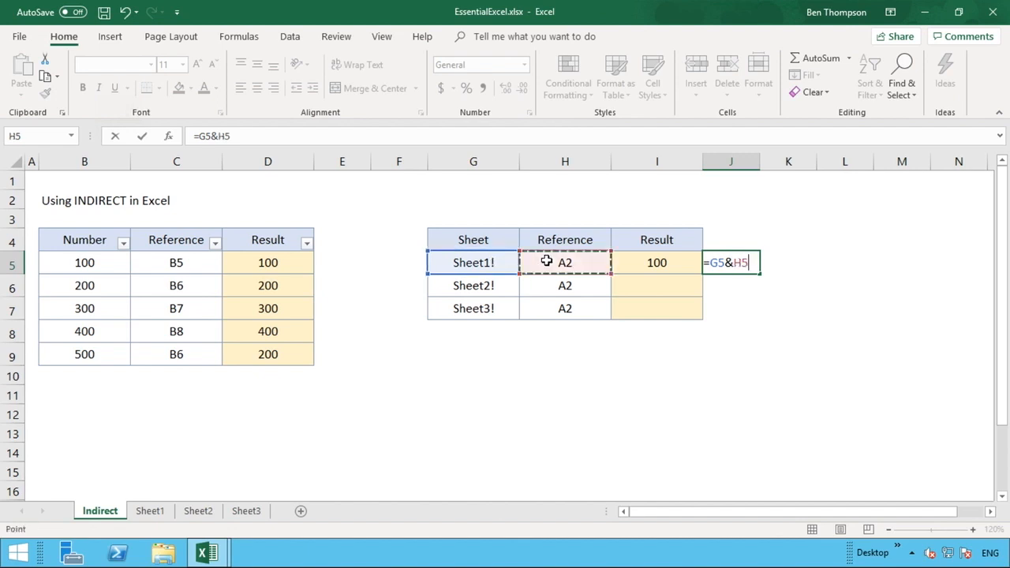
{"action": "key", "text": "Return"}
{"action": "left_click", "coordinate": [748, 265]}
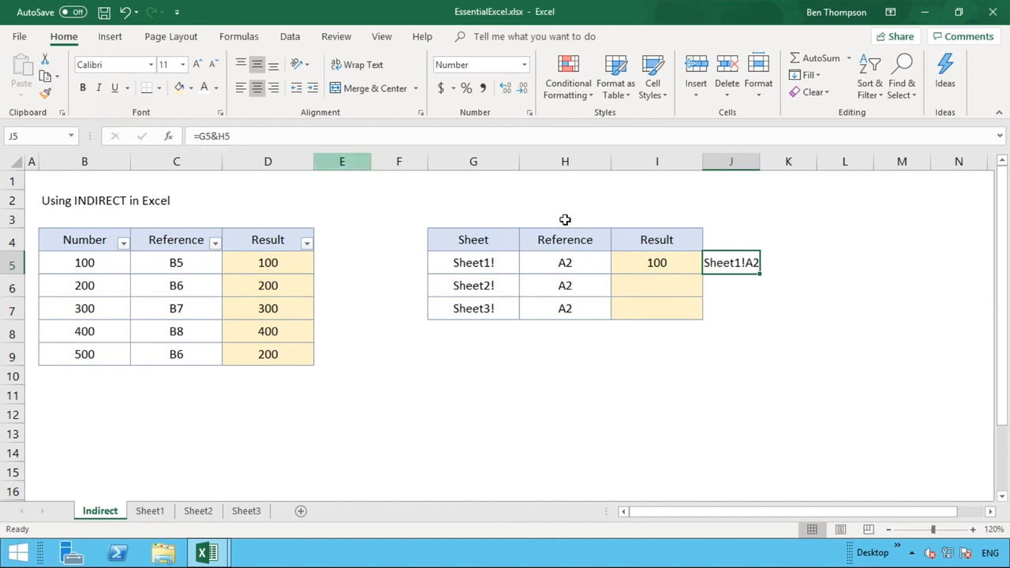
Step: Check the reference in H5 and the formula in I5, and clear the helper formula from J5
{"action": "left_click", "coordinate": [573, 263]}
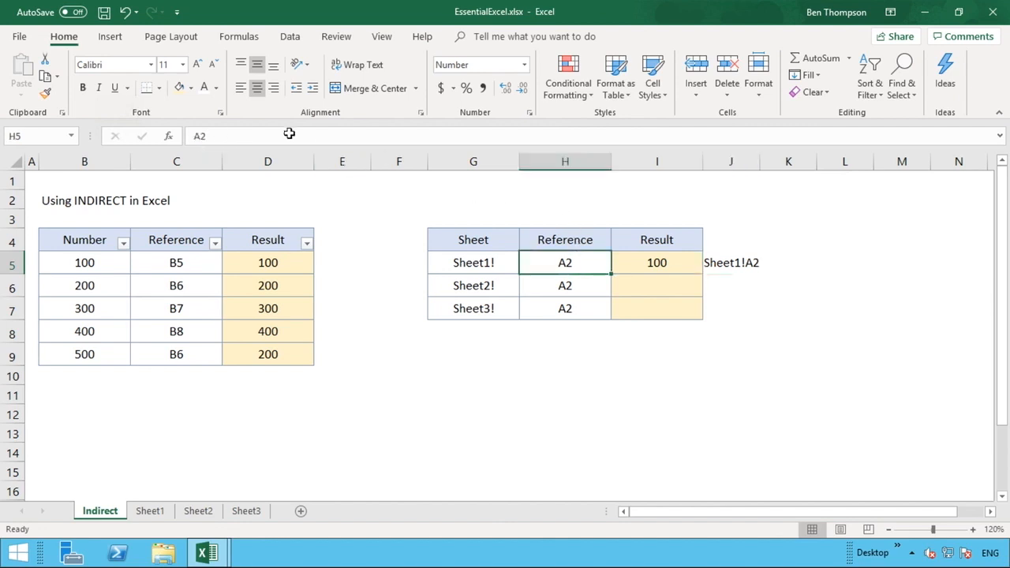
{"action": "left_click", "coordinate": [683, 270]}
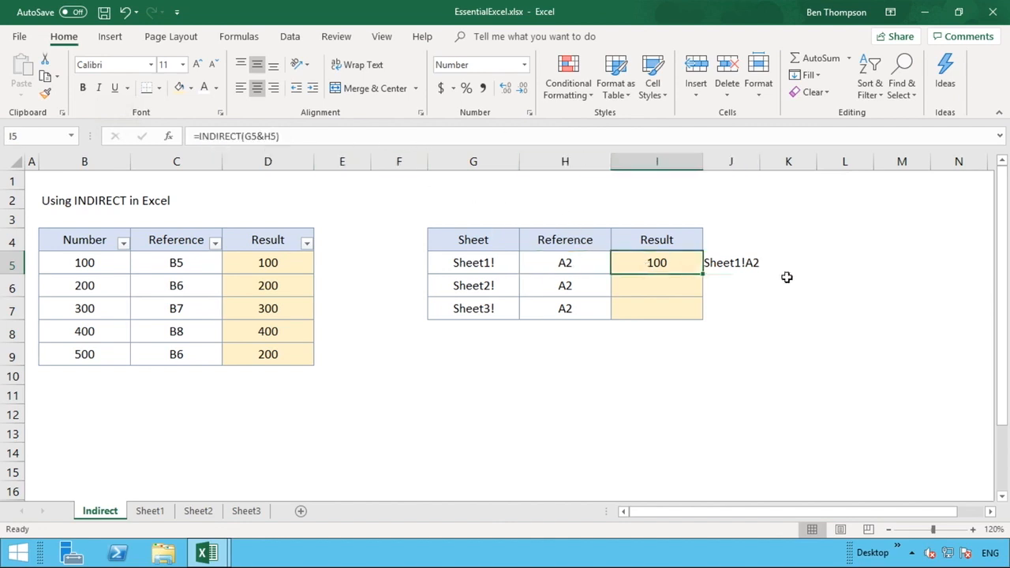
{"action": "left_click", "coordinate": [753, 262]}
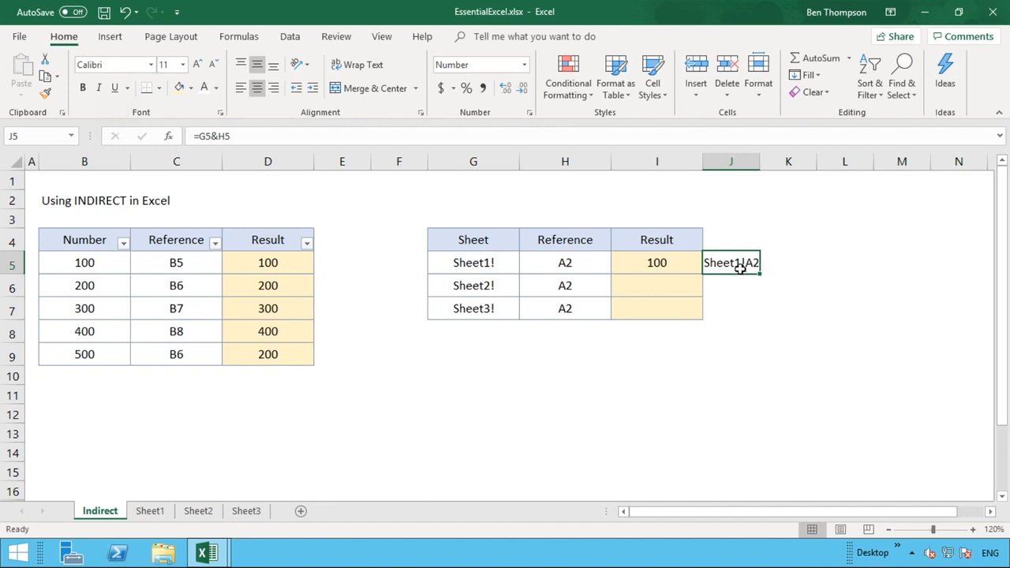
{"action": "key", "text": "Delete"}
Step: Fill the INDIRECT formula from I5 down through I7 in the second table's Result column
{"action": "left_click", "coordinate": [676, 269]}
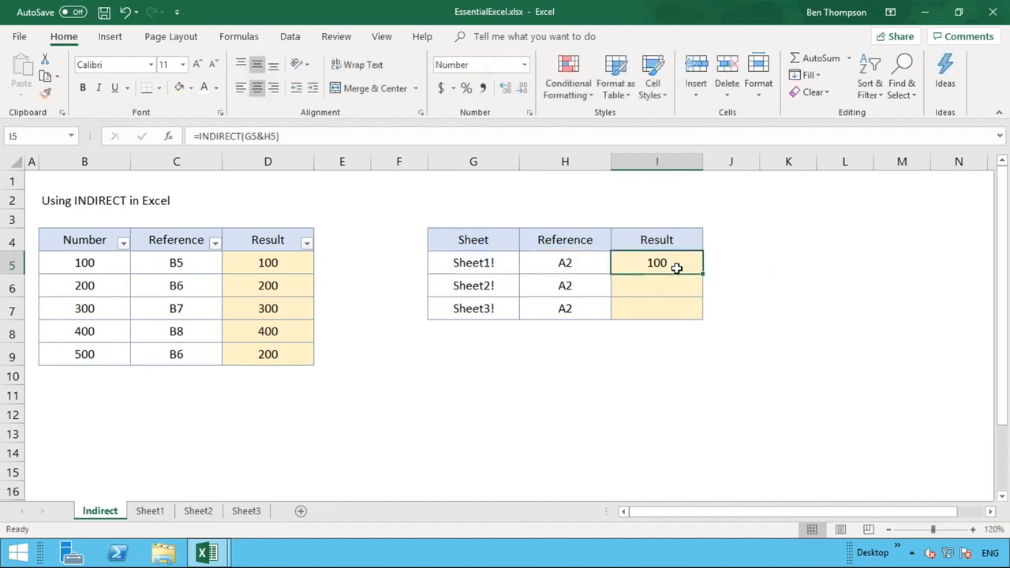
{"action": "left_click_drag", "start_coordinate": [702, 273], "coordinate": [699, 315]}
{"action": "left_click", "coordinate": [732, 313]}
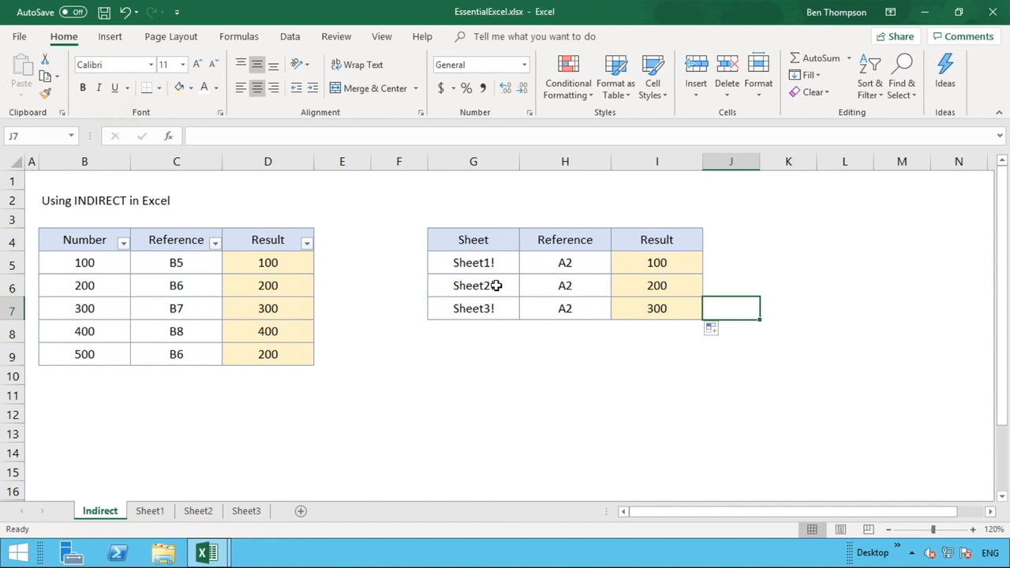
Step: Remove the exclamation mark from the sheet name in G5 so it reads Sheet1
{"action": "left_click", "coordinate": [672, 262]}
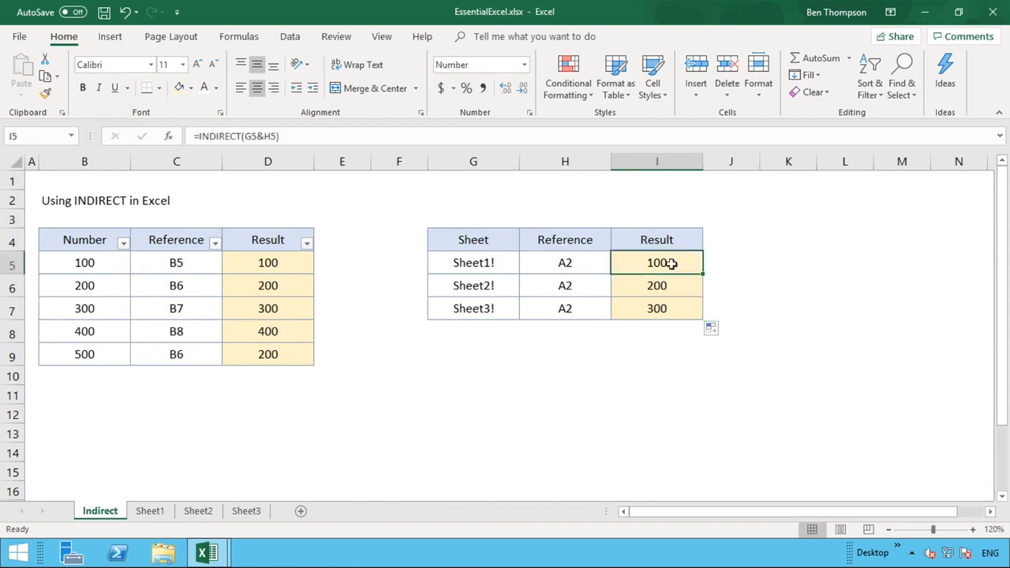
{"action": "left_click", "coordinate": [512, 262]}
{"action": "double_click", "coordinate": [511, 262]}
{"action": "key", "text": "BackSpace"}
{"action": "key", "text": "Return"}
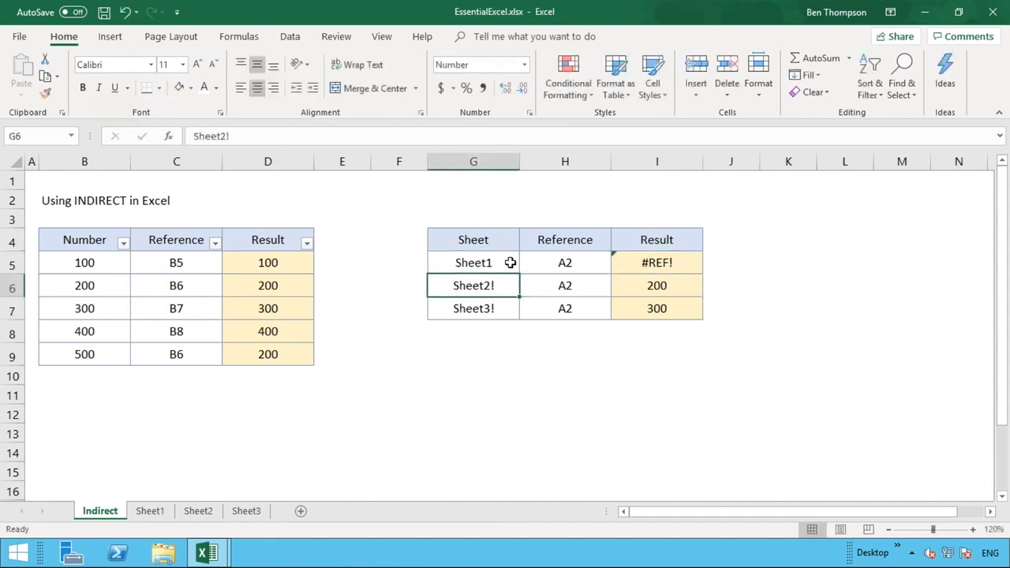
Step: Change the formula in I5 to =INDIRECT(G5&"!"&H5) so it supplies the exclamation mark between sheet name and reference
{"action": "left_click", "coordinate": [668, 262]}
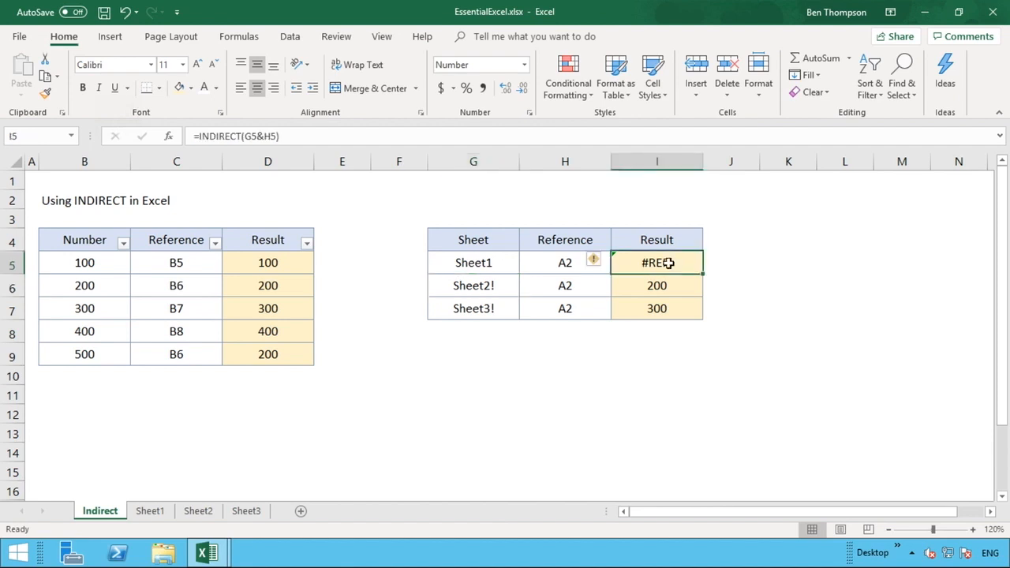
{"action": "left_click", "coordinate": [264, 135]}
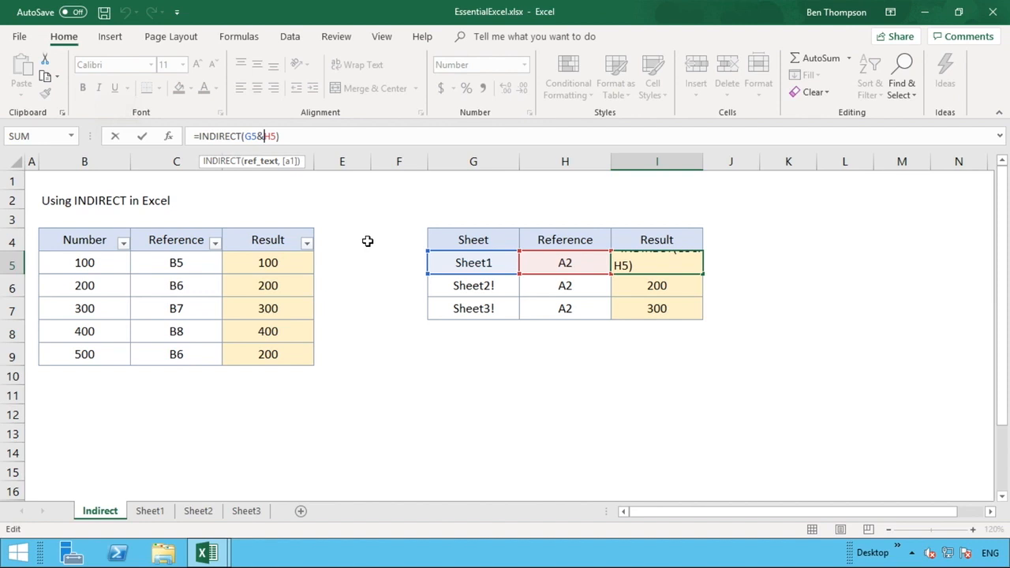
{"action": "type", "text": "\""}
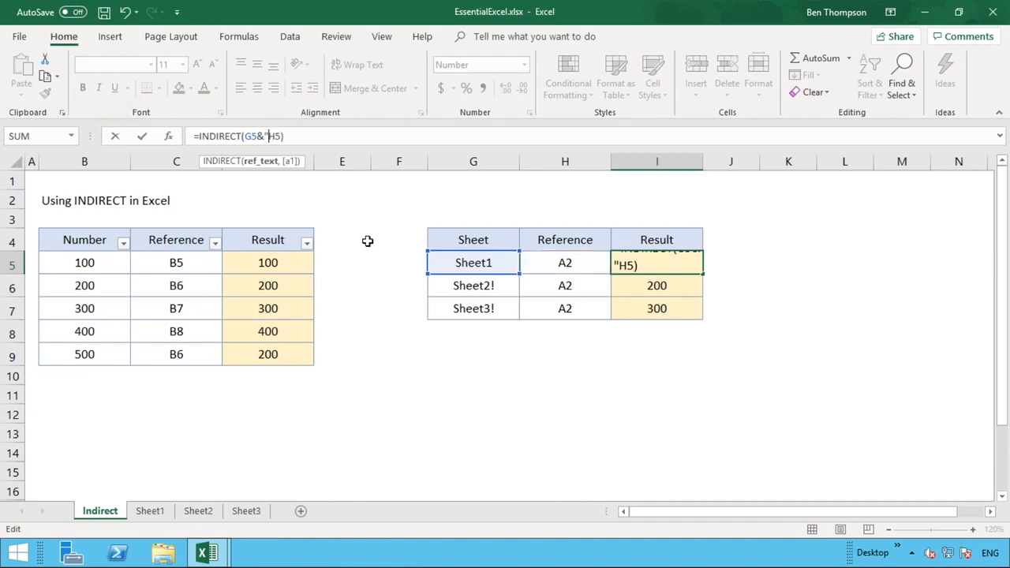
{"action": "type", "text": "!\"&"}
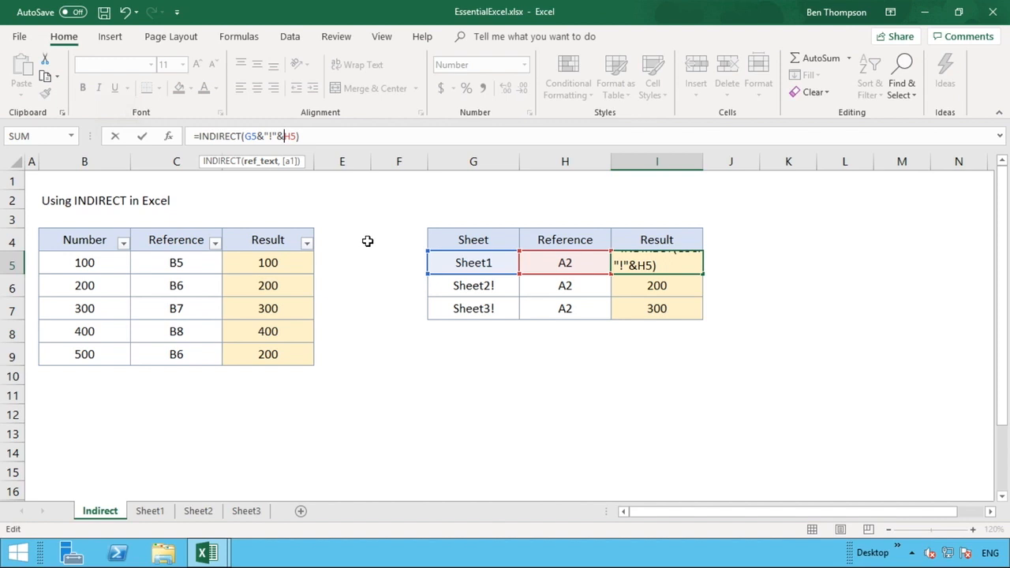
{"action": "key", "text": "Return"}
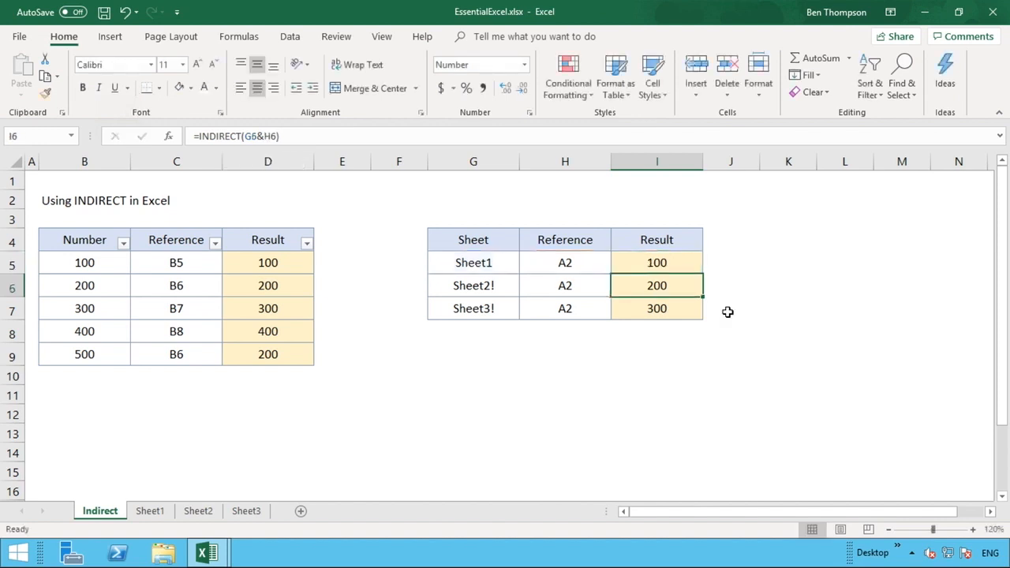
Step: Replace the INDIRECT argument in I5 with the hardcoded text reference, giving =INDIRECT("Sheet1!A2")
{"action": "left_click", "coordinate": [672, 264]}
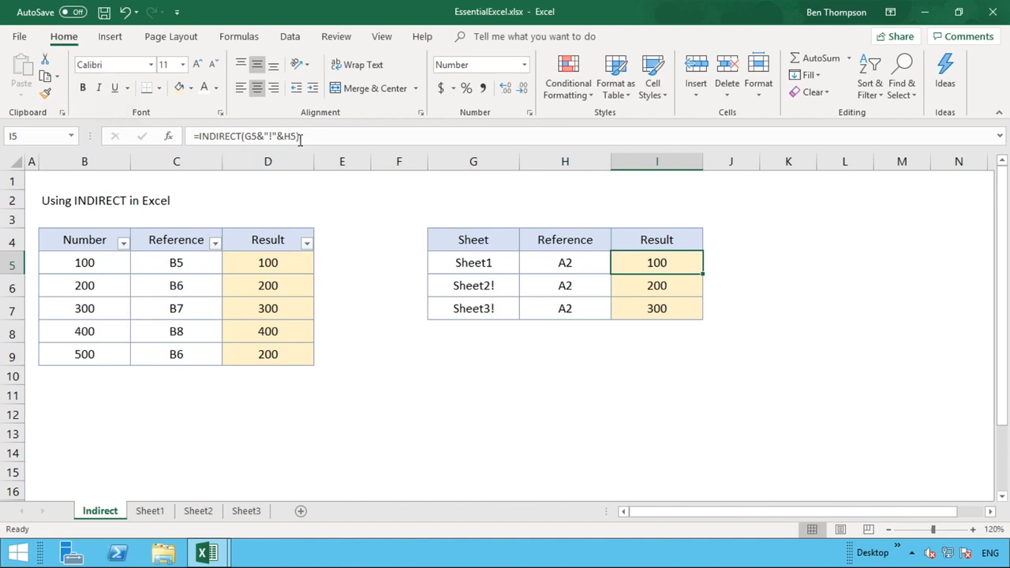
{"action": "left_click_drag", "start_coordinate": [298, 136], "coordinate": [245, 135]}
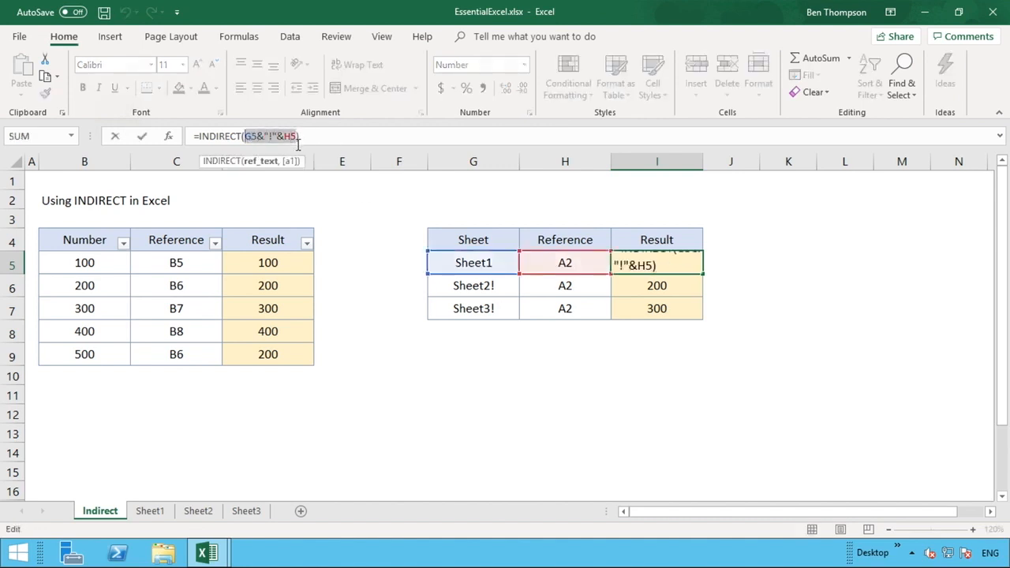
{"action": "type", "text": "\"Sheet1"}
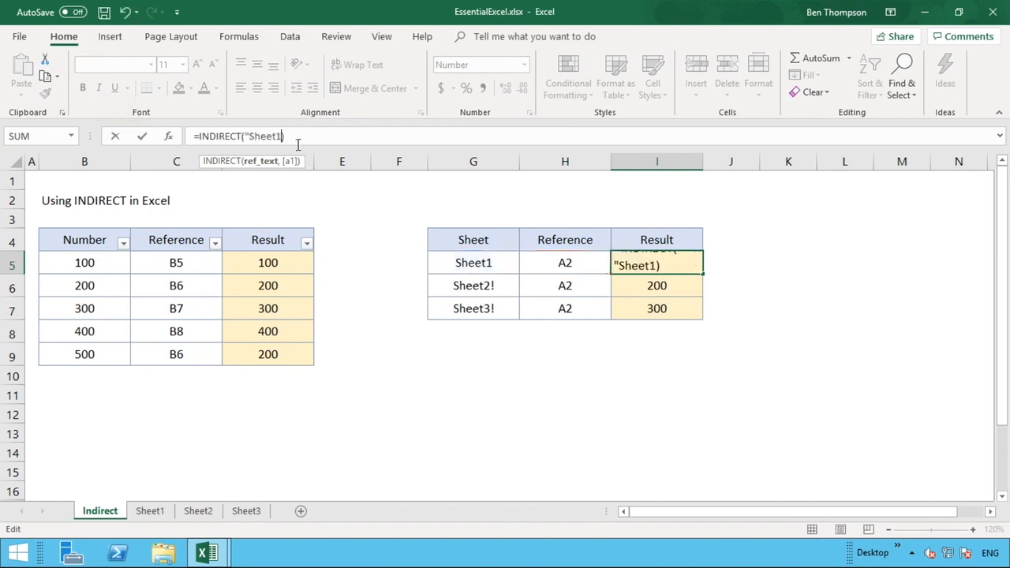
{"action": "type", "text": "!A2\")"}
{"action": "key", "text": "Return"}
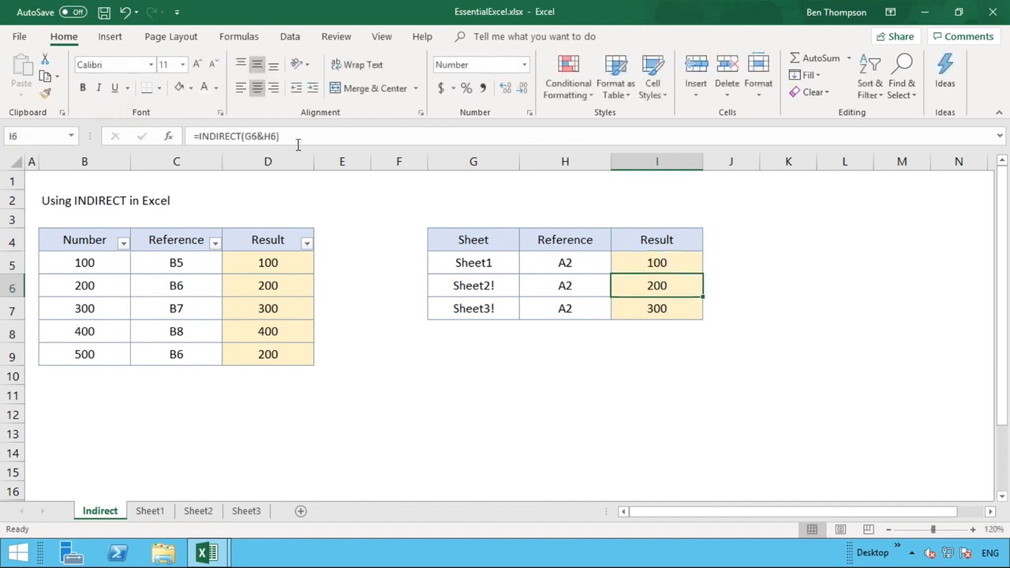
Step: Replace the hardcoded A2 in the I5 formula with a link to H5, giving =INDIRECT("Sheet1!"&H5)
{"action": "left_click", "coordinate": [623, 263]}
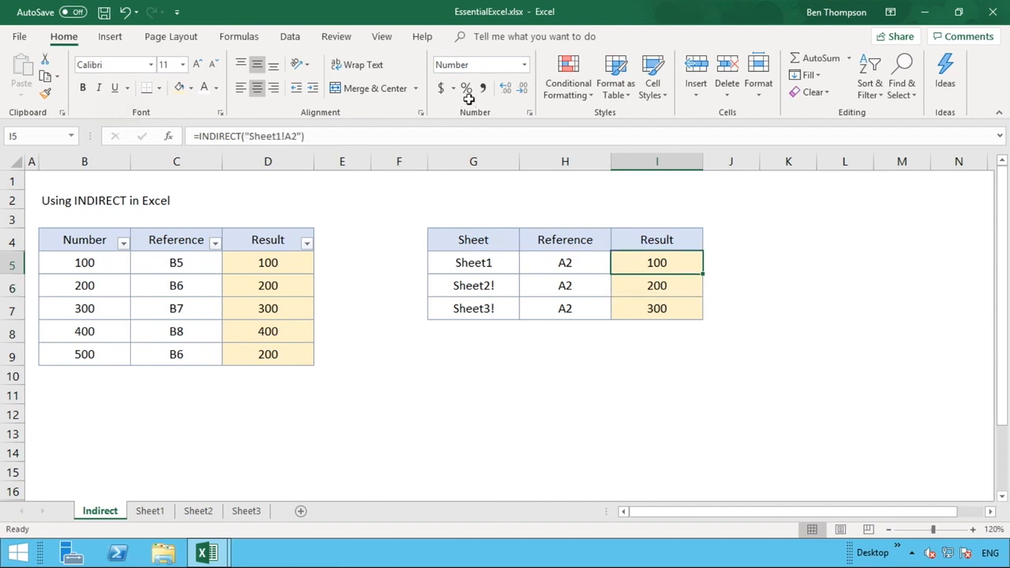
{"action": "left_click", "coordinate": [297, 136]}
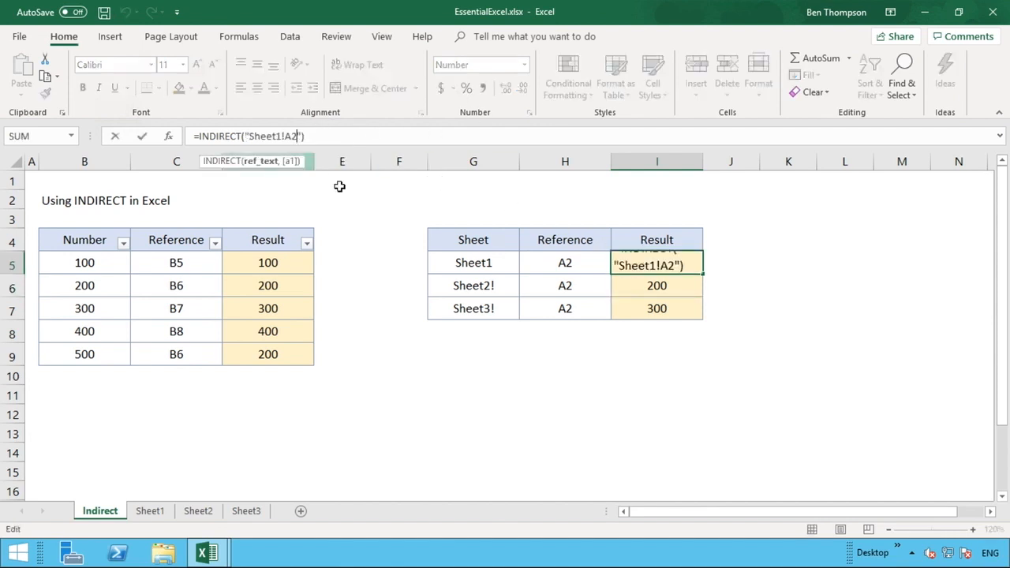
{"action": "key", "text": "BackSpace"}
{"action": "key", "text": "BackSpace"}
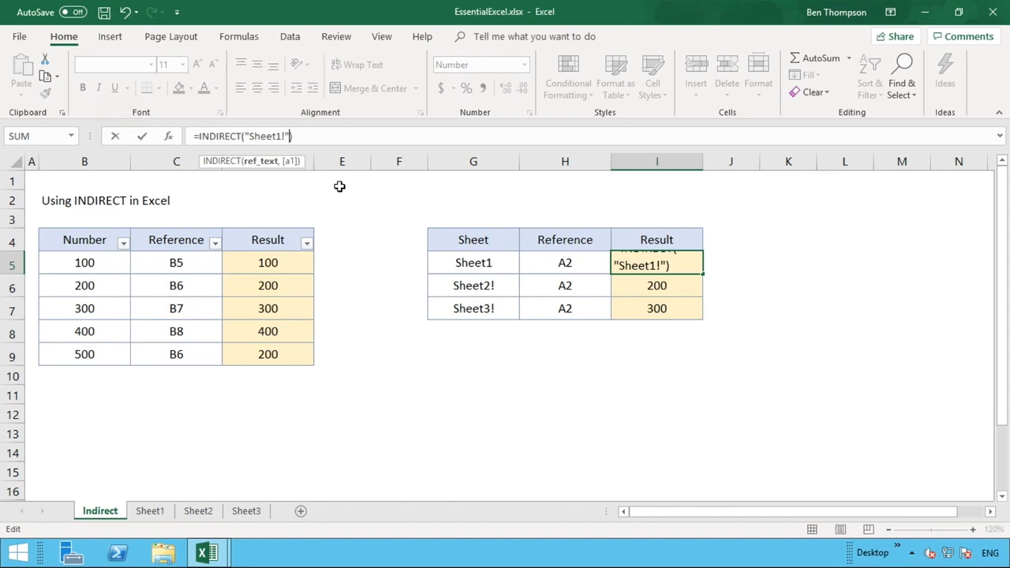
{"action": "type", "text": "&"}
{"action": "left_click", "coordinate": [550, 269]}
{"action": "key", "text": "Return"}
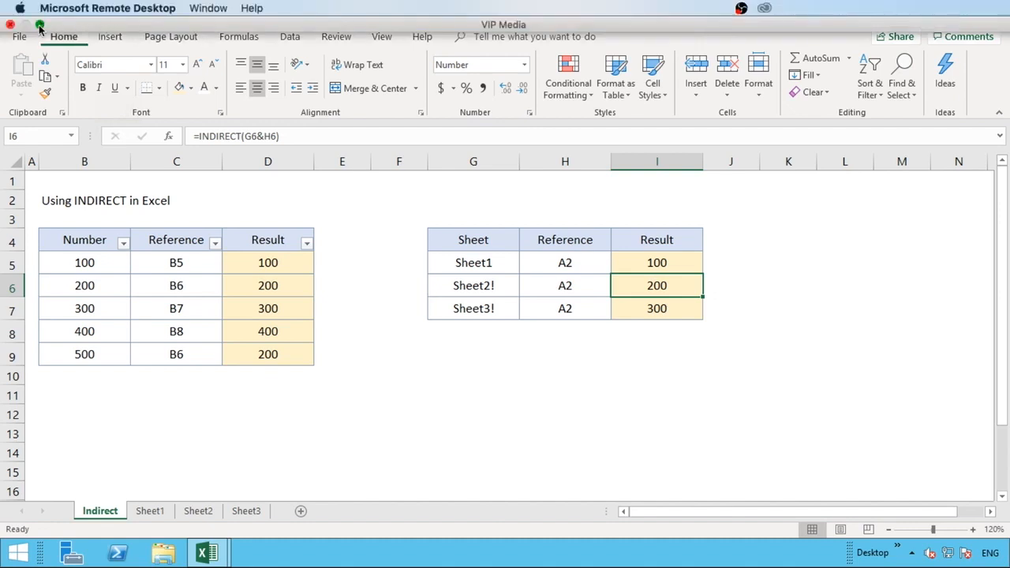
{"action": "left_click", "coordinate": [39, 25]}
{"action": "left_click", "coordinate": [688, 552]}
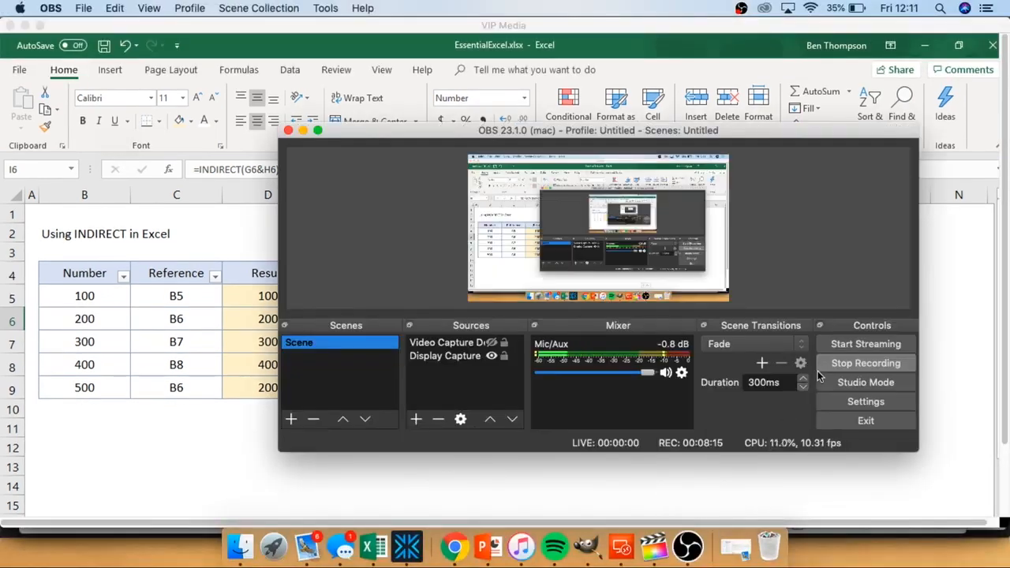